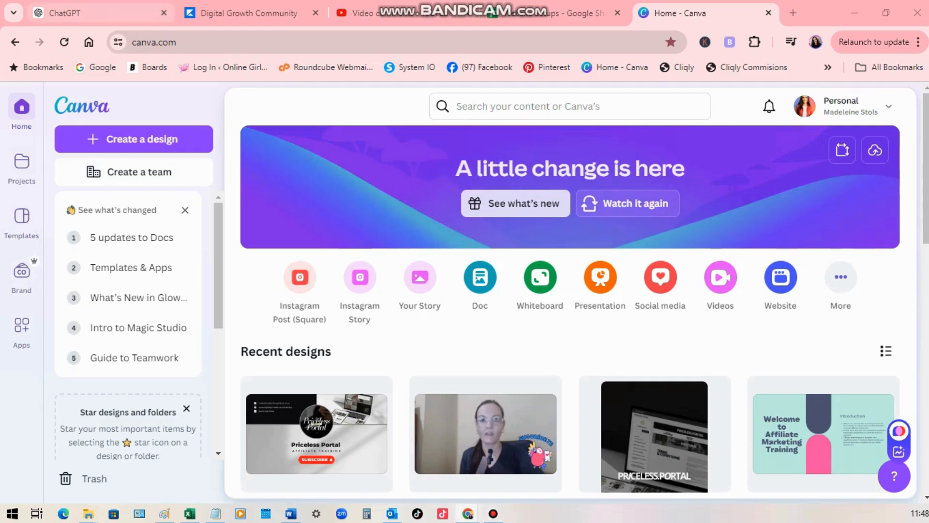
Step: Switch to ChatGPT, ask "how do you do affiliate marketing for beginners step by step" and look over the answer
{"action": "left_click", "coordinate": [97, 13]}
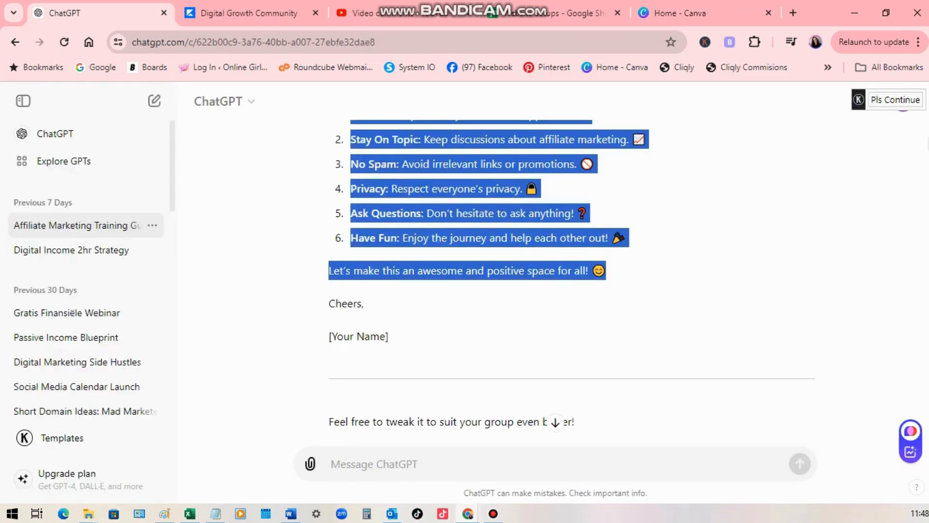
{"action": "left_click", "coordinate": [331, 463]}
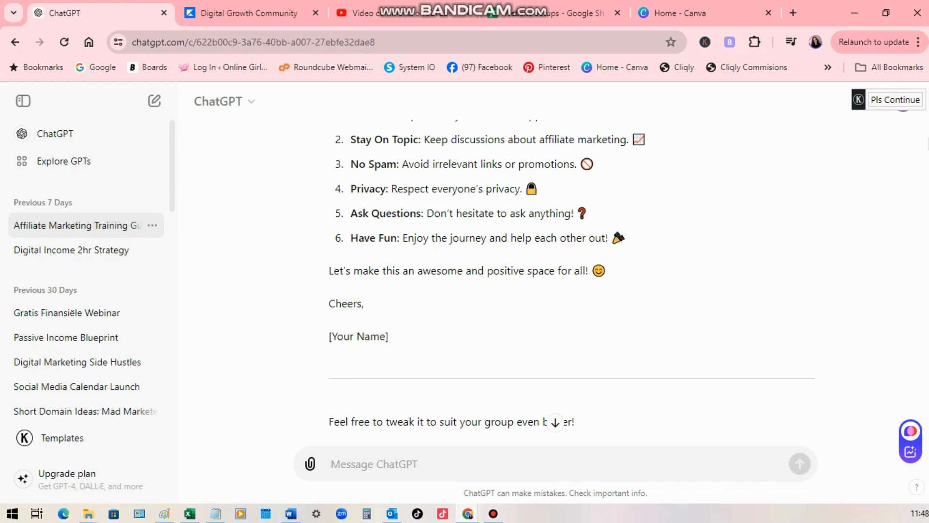
{"action": "type", "text": "h"}
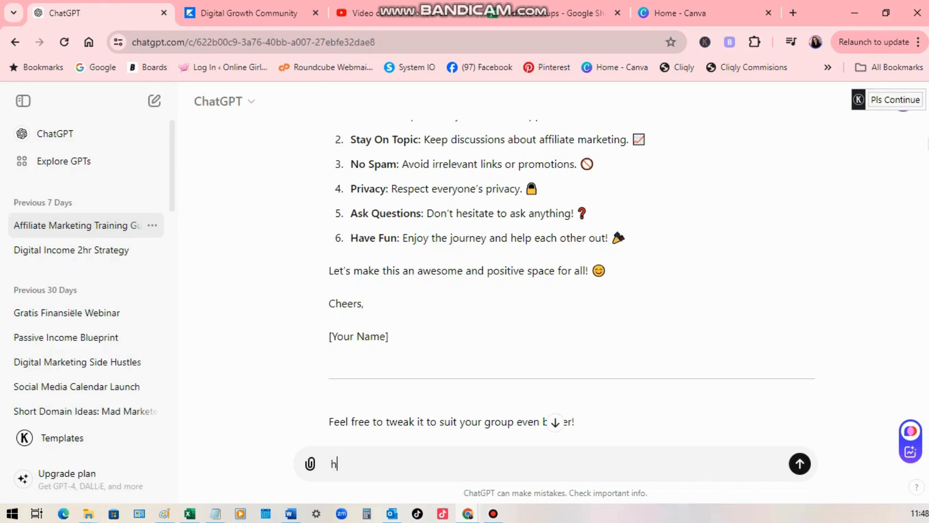
{"action": "type", "text": "ow do you"}
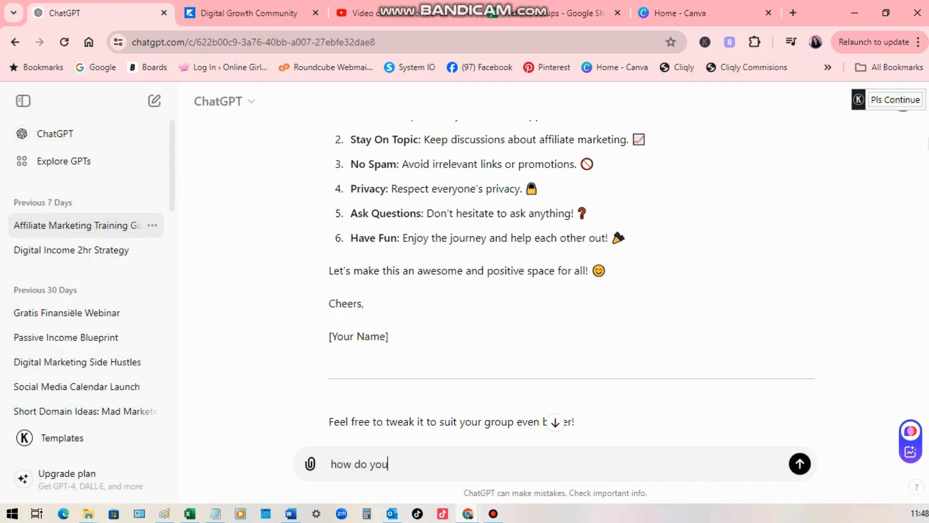
{"action": "type", "text": " do affiliate marketin"}
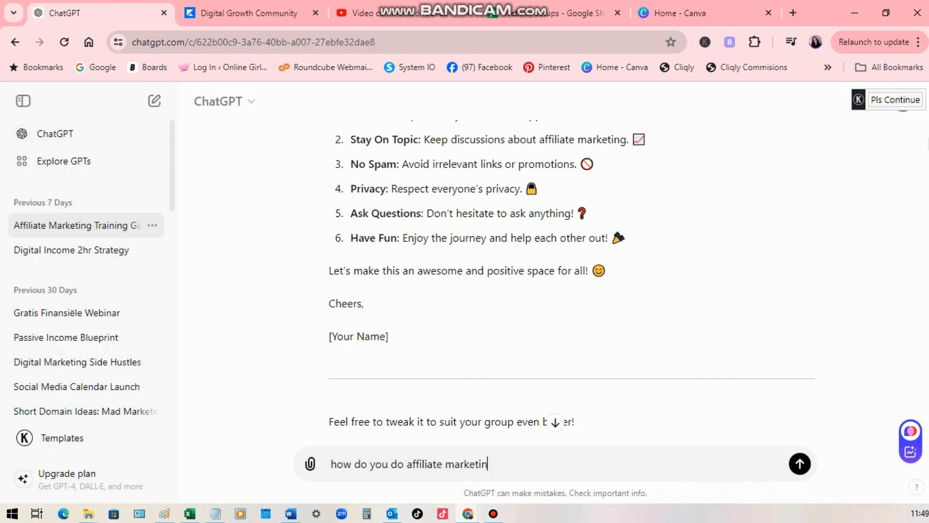
{"action": "type", "text": "g for beginners"}
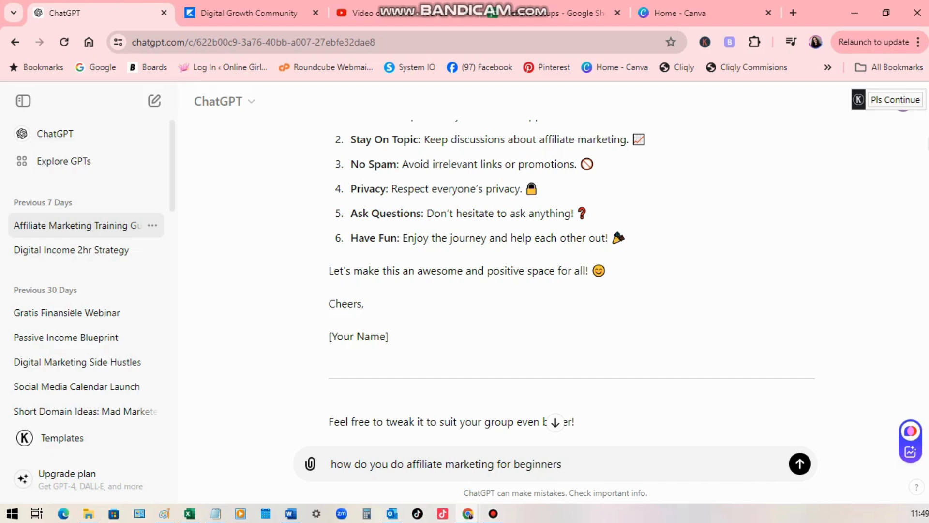
{"action": "type", "text": " step by step"}
{"action": "key", "text": "Return"}
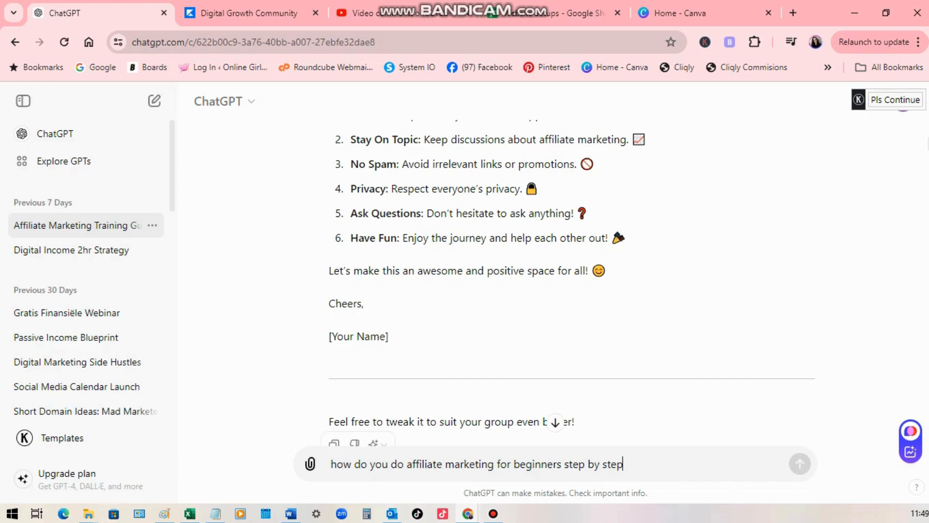
{"action": "scroll", "coordinate": [555, 271], "scroll_direction": "down", "scroll_amount": 3}
{"action": "scroll", "coordinate": [571, 280], "scroll_direction": "down", "scroll_amount": 5}
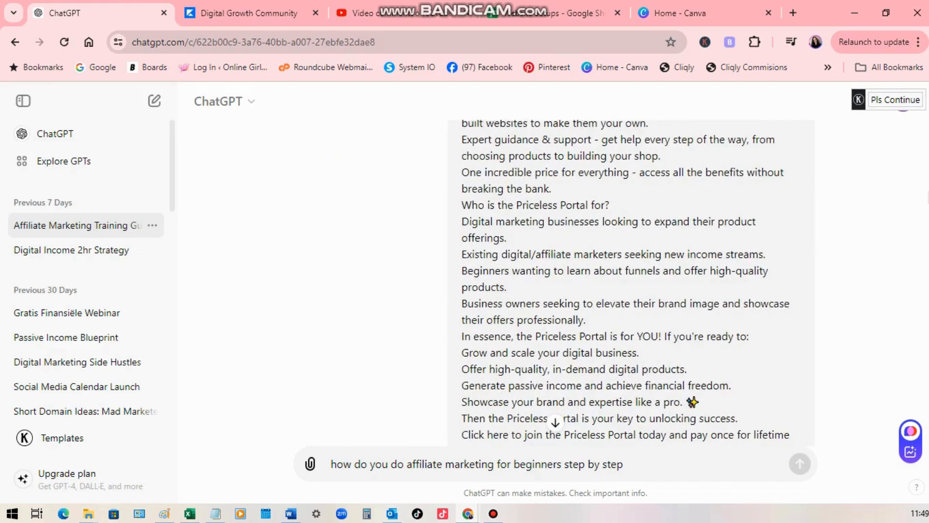
{"action": "key", "text": "Return"}
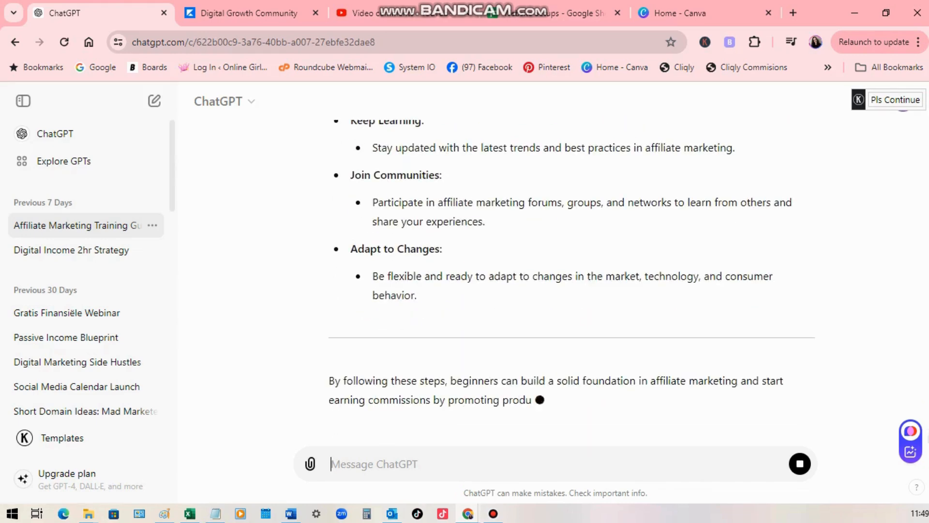
{"action": "scroll", "coordinate": [571, 283], "scroll_direction": "up", "scroll_amount": 6}
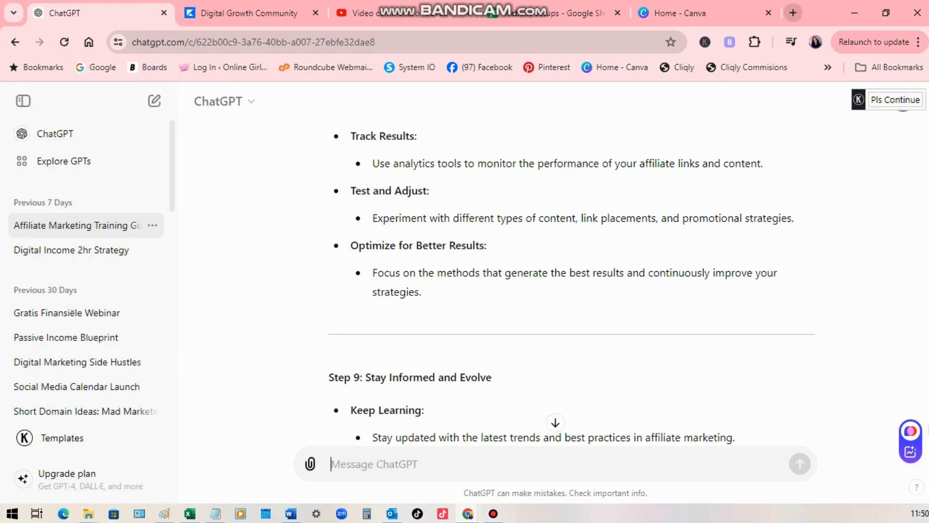
Step: Search Google for "gamma ai presentation" in a new browser tab and open the Gamma site
{"action": "left_click", "coordinate": [792, 13]}
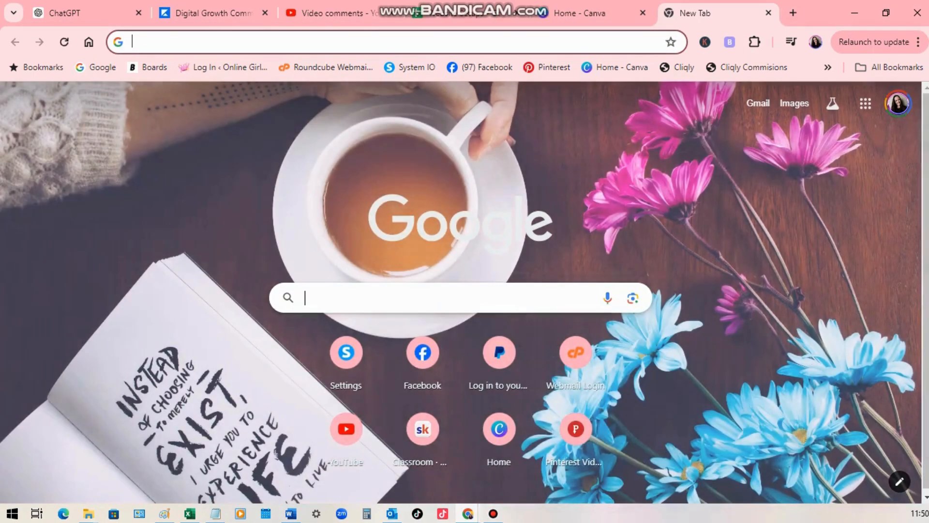
{"action": "left_click", "coordinate": [305, 298]}
{"action": "type", "text": "g"}
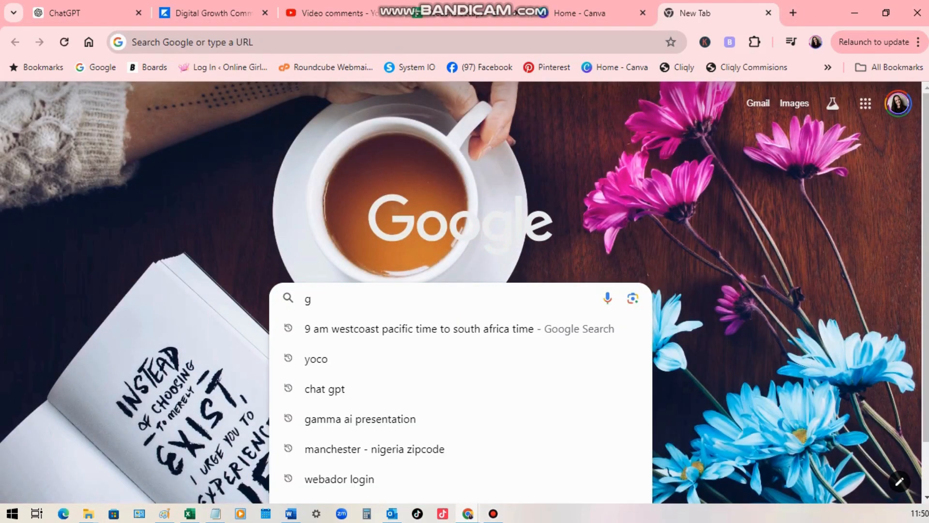
{"action": "type", "text": "amma"}
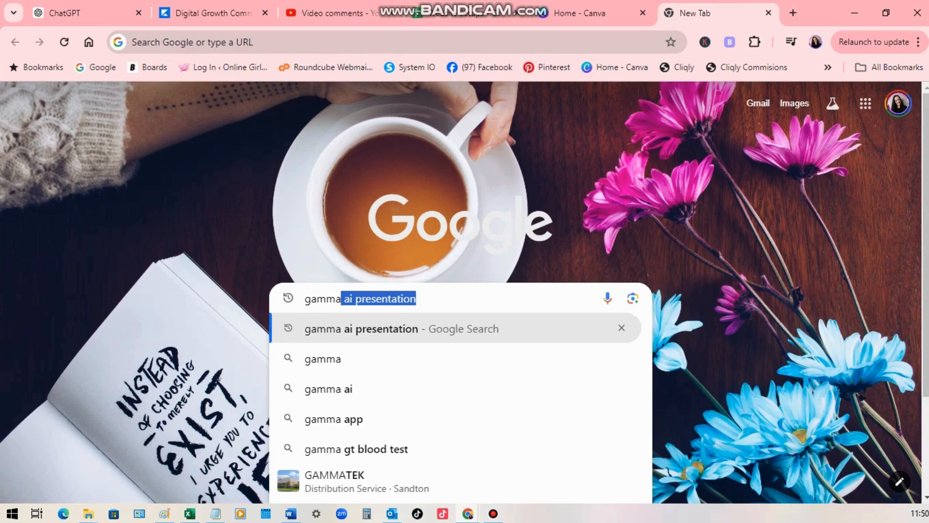
{"action": "key", "text": "Return"}
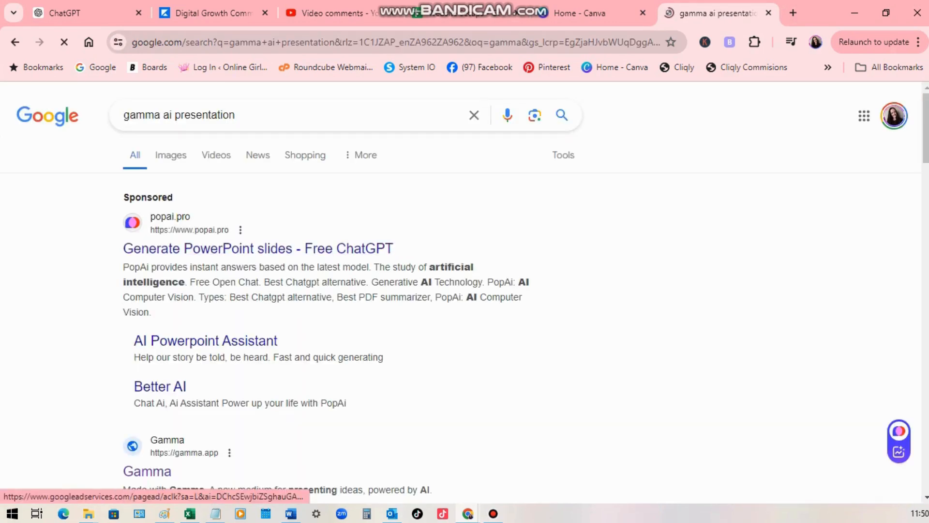
{"action": "left_click", "coordinate": [15, 42]}
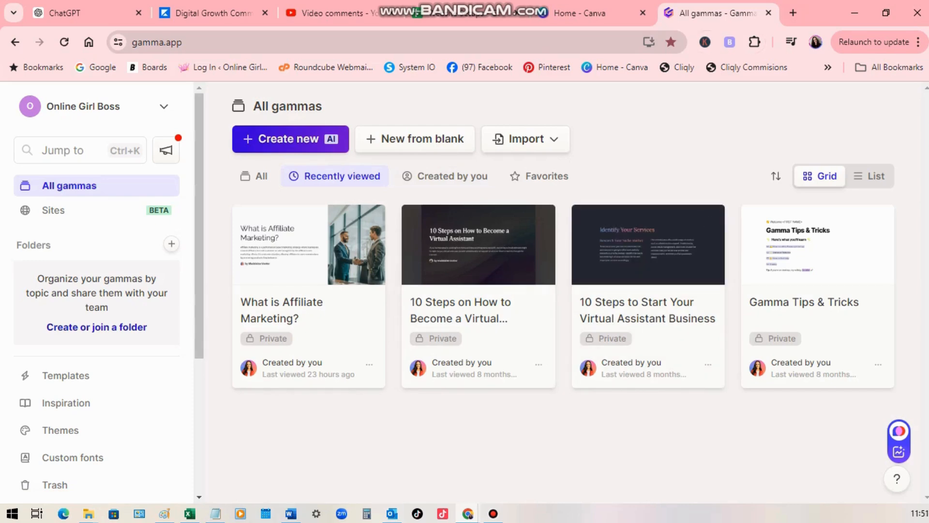
Step: Switch to Canva and search the templates for "ebook multiple pages"
{"action": "left_click", "coordinate": [586, 13]}
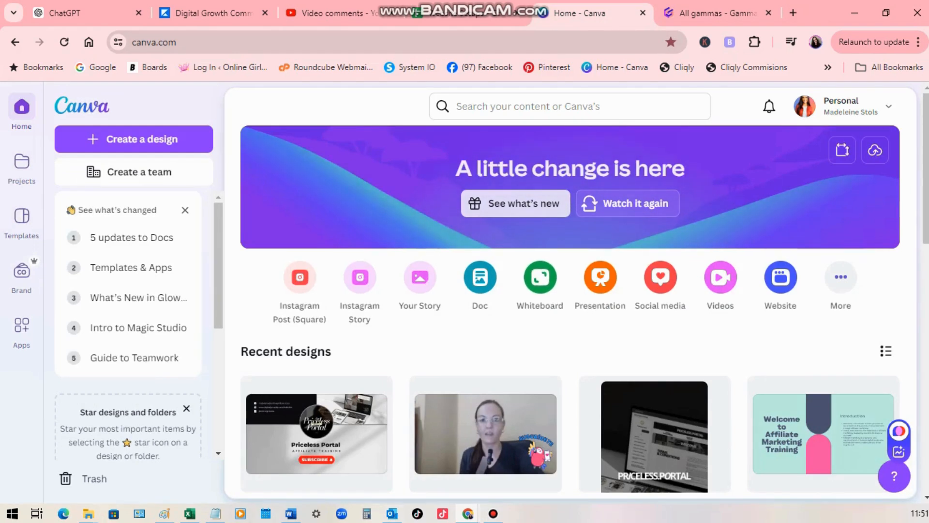
{"action": "left_click", "coordinate": [456, 106]}
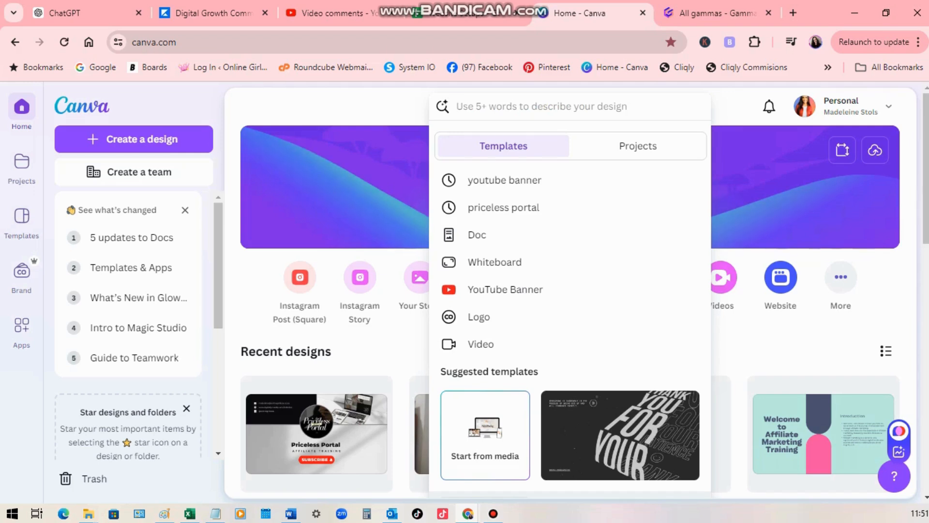
{"action": "type", "text": "ebook"}
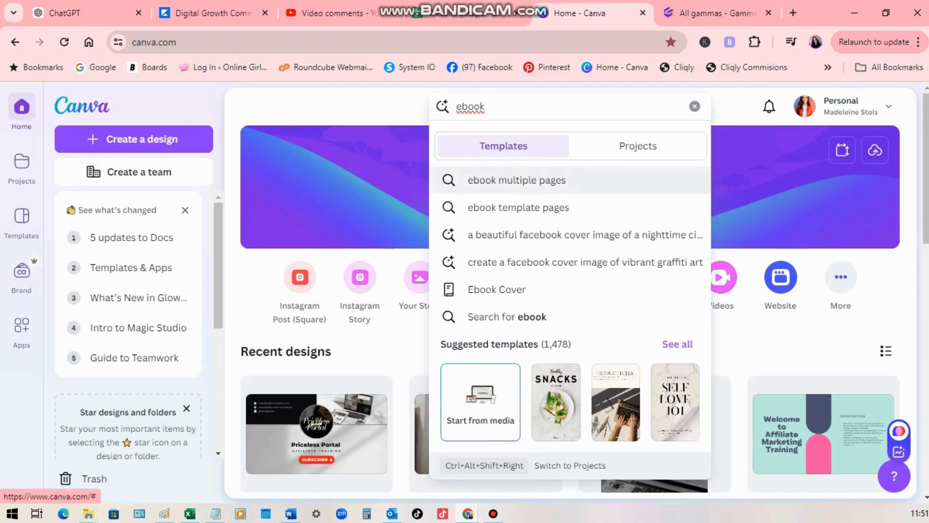
{"action": "left_click", "coordinate": [516, 180]}
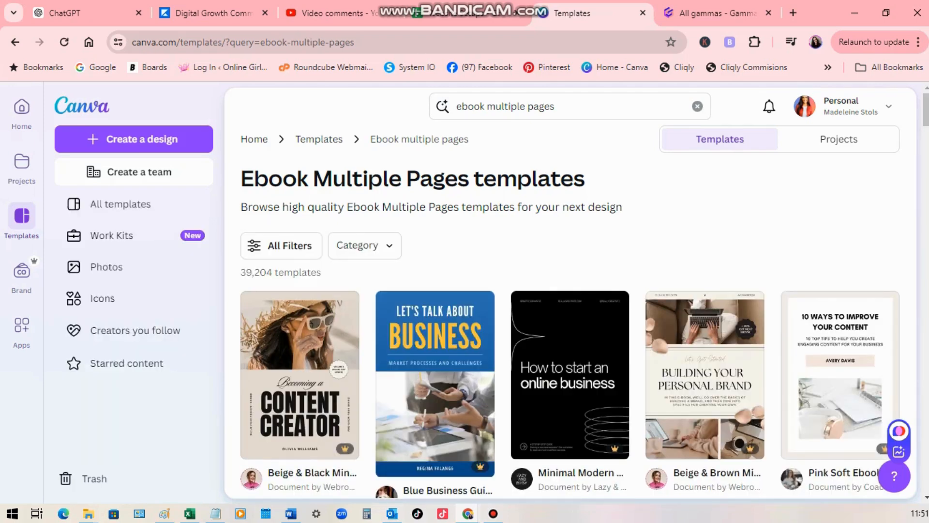
Step: Choose the White and Orange Minimalist Branding eBook Document template from the results and open it for customizing
{"action": "scroll", "coordinate": [571, 295], "scroll_direction": "down", "scroll_amount": 1}
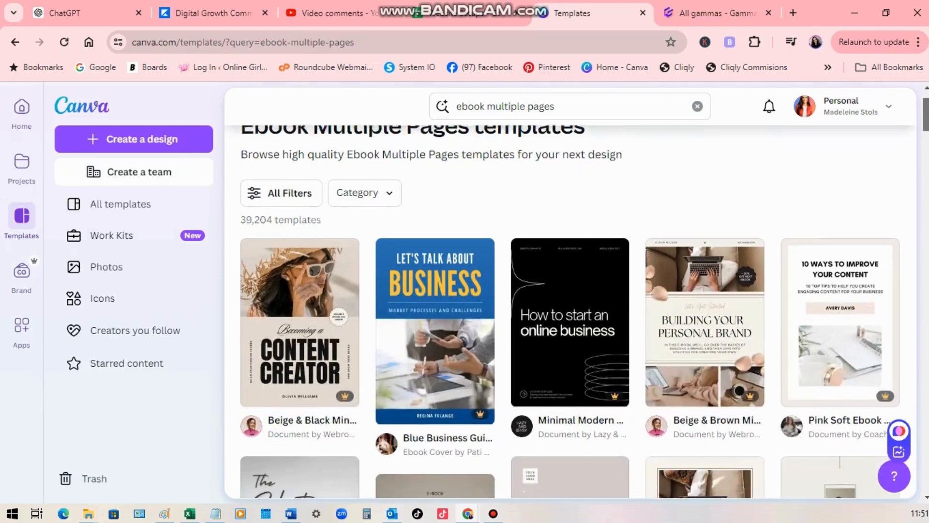
{"action": "scroll", "coordinate": [840, 271], "scroll_direction": "down", "scroll_amount": 5}
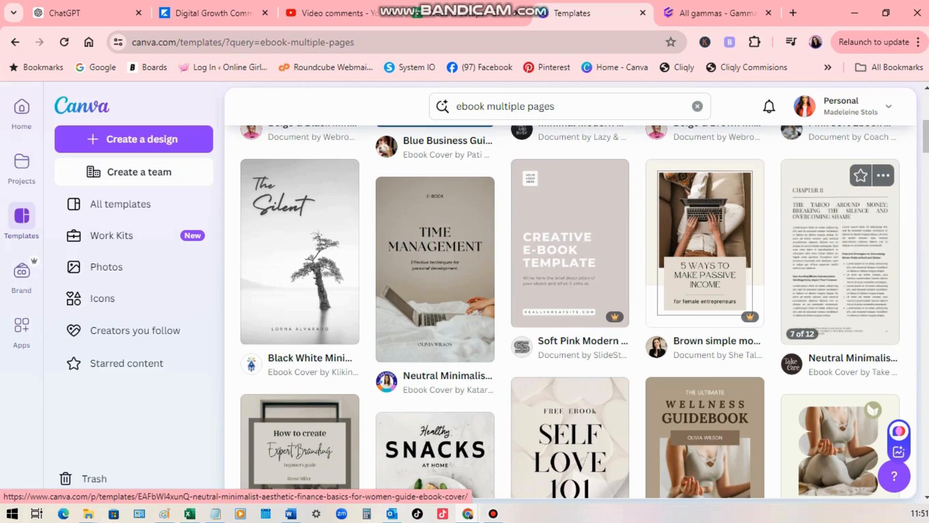
{"action": "scroll", "coordinate": [840, 290], "scroll_direction": "down", "scroll_amount": 8}
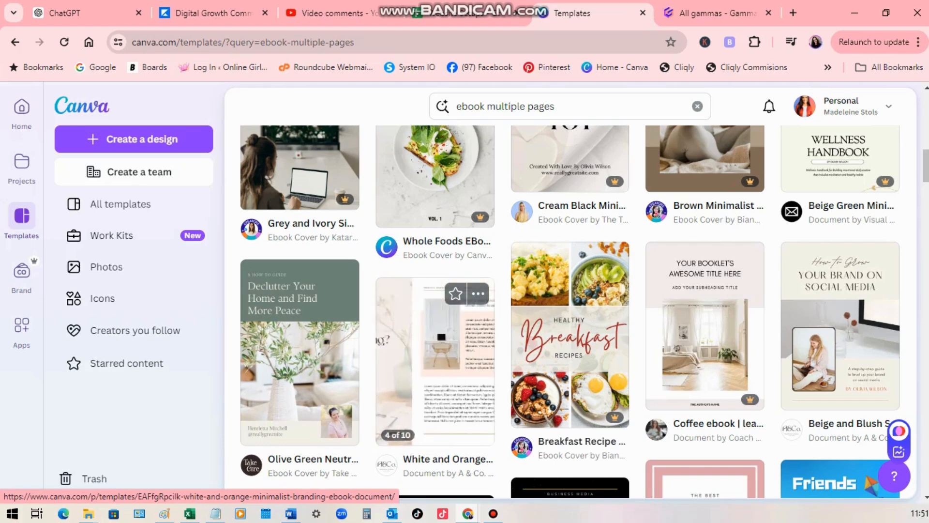
{"action": "left_click", "coordinate": [435, 361]}
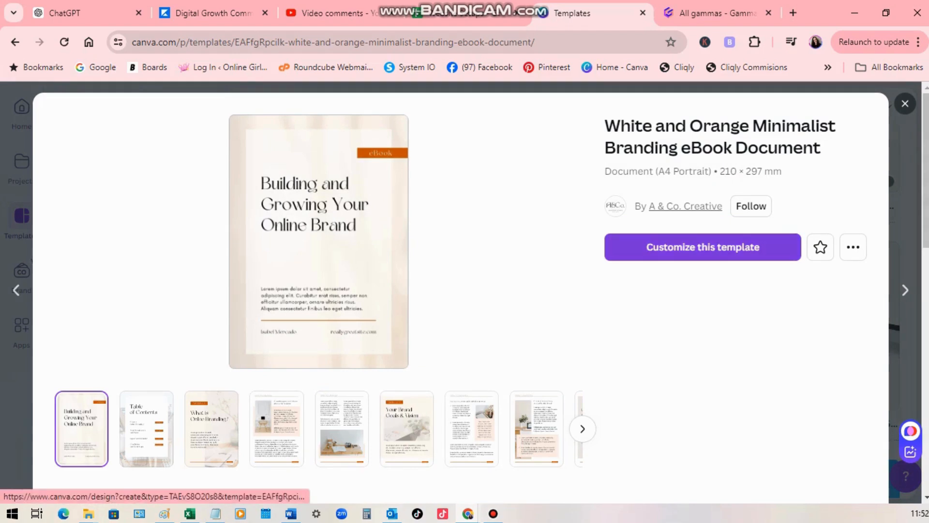
{"action": "left_click", "coordinate": [703, 247]}
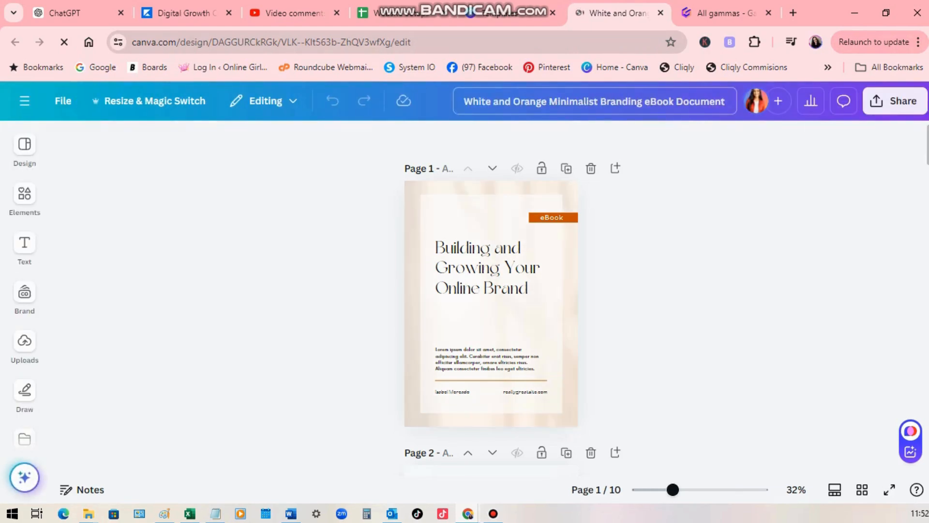
Step: Open the design title, the cover heading and the placeholder paragraph on page 1 for editing
{"action": "left_click", "coordinate": [580, 101]}
{"action": "key", "text": "ctrl+a"}
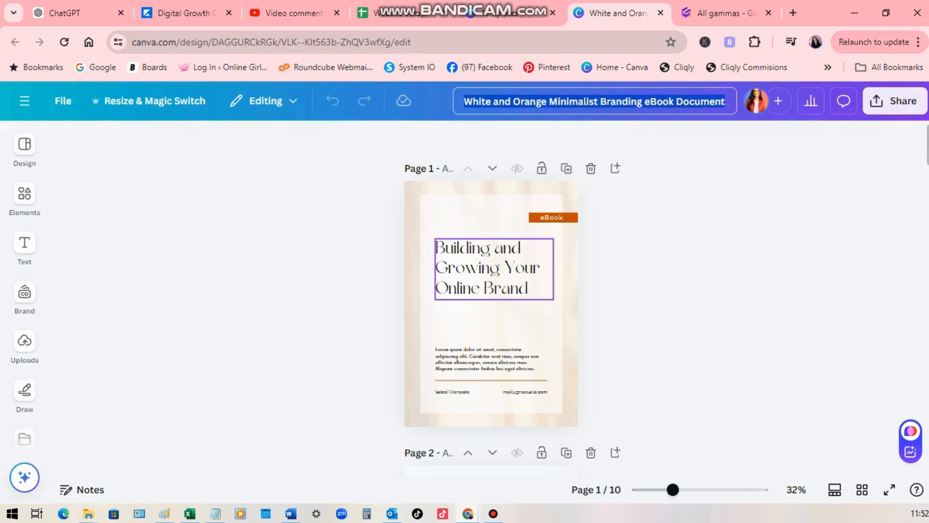
{"action": "left_click", "coordinate": [493, 268]}
{"action": "left_click", "coordinate": [494, 268]}
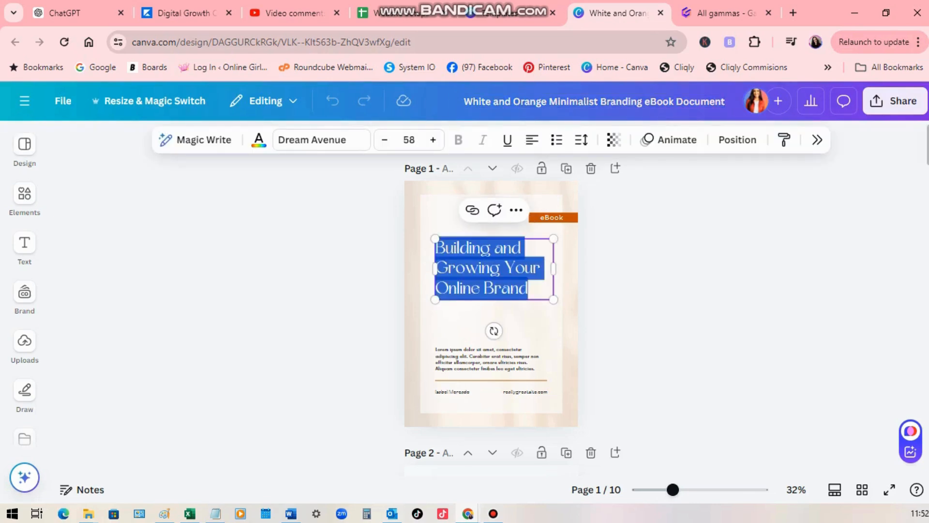
{"action": "left_click", "coordinate": [493, 359]}
{"action": "left_click", "coordinate": [493, 359]}
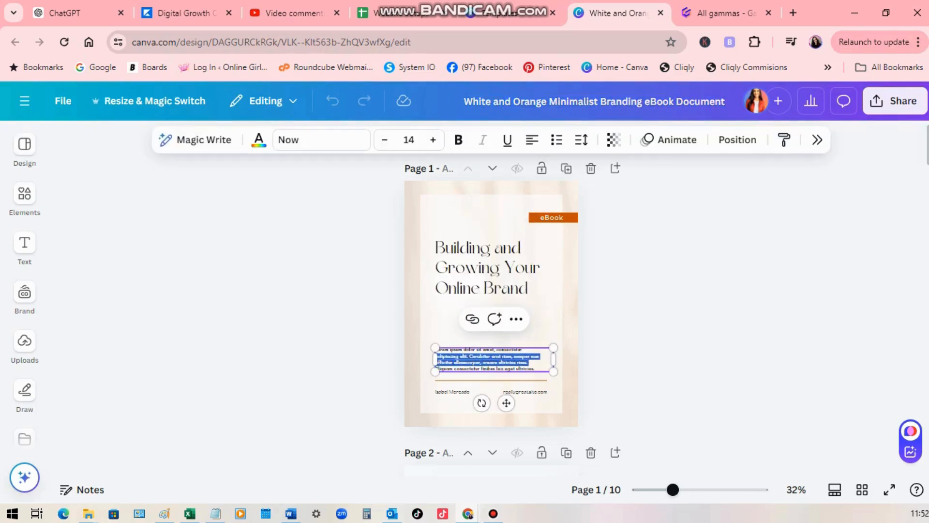
Step: Browse the fonts available for the cover heading "Building and Growing Your Online Brand"
{"action": "left_click", "coordinate": [493, 268]}
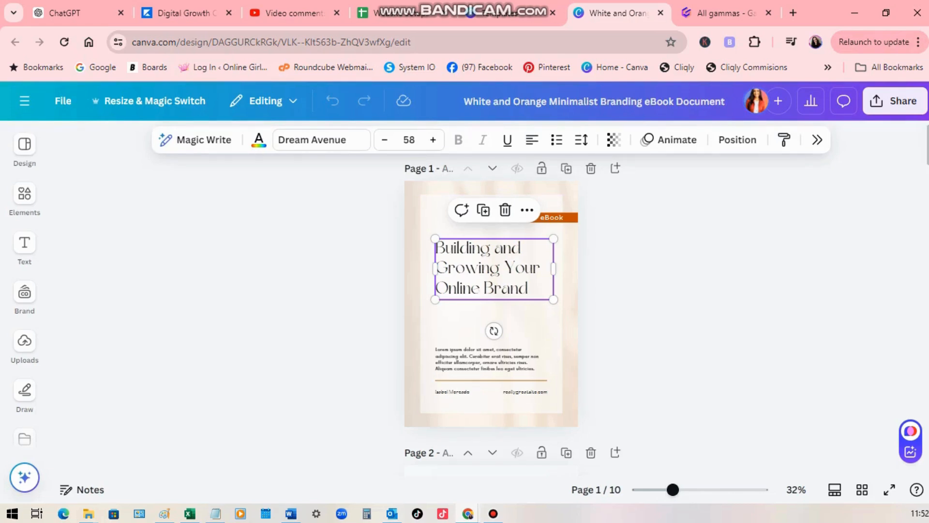
{"action": "left_click", "coordinate": [321, 139]}
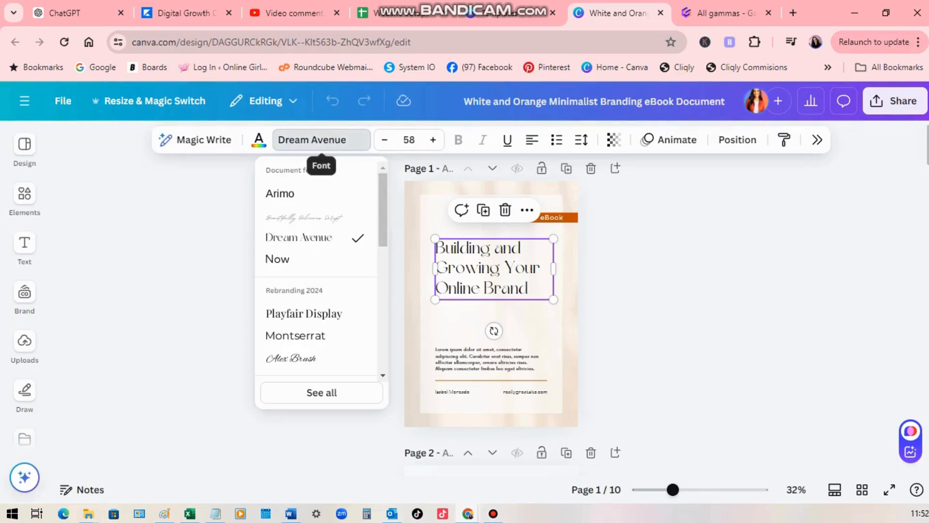
{"action": "scroll", "coordinate": [319, 271], "scroll_direction": "down", "scroll_amount": 3}
{"action": "scroll", "coordinate": [319, 271], "scroll_direction": "down", "scroll_amount": 3}
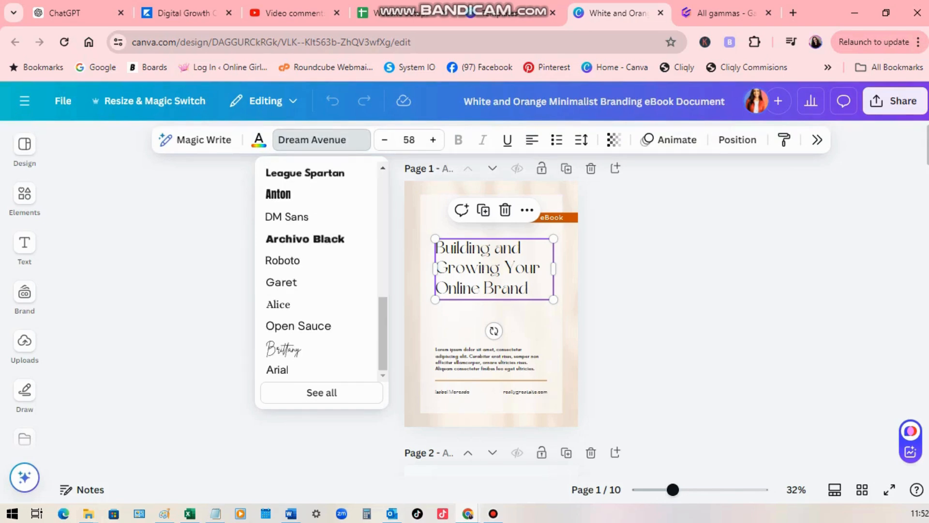
{"action": "scroll", "coordinate": [320, 271], "scroll_direction": "up", "scroll_amount": 5}
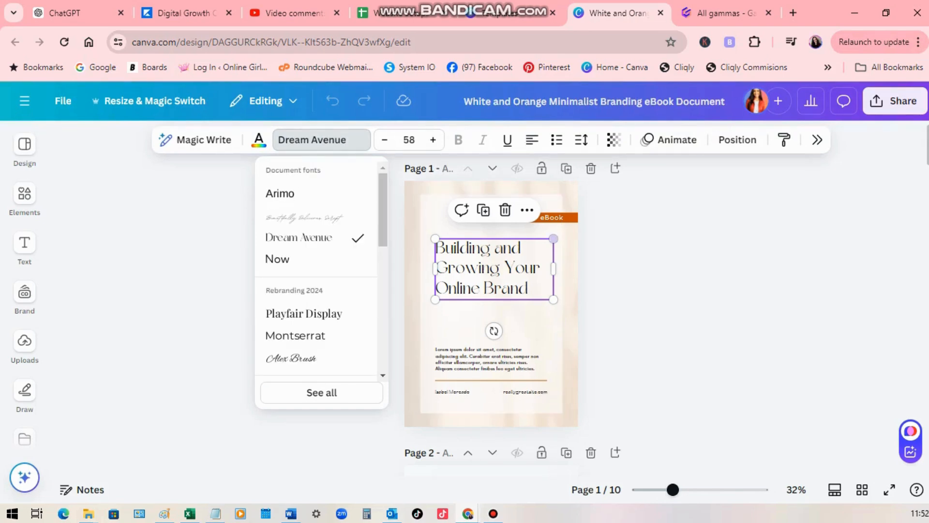
{"action": "left_click", "coordinate": [412, 271]}
Step: Look at the text colours available for the cover heading, leaving its colour as it is
{"action": "left_click", "coordinate": [494, 268]}
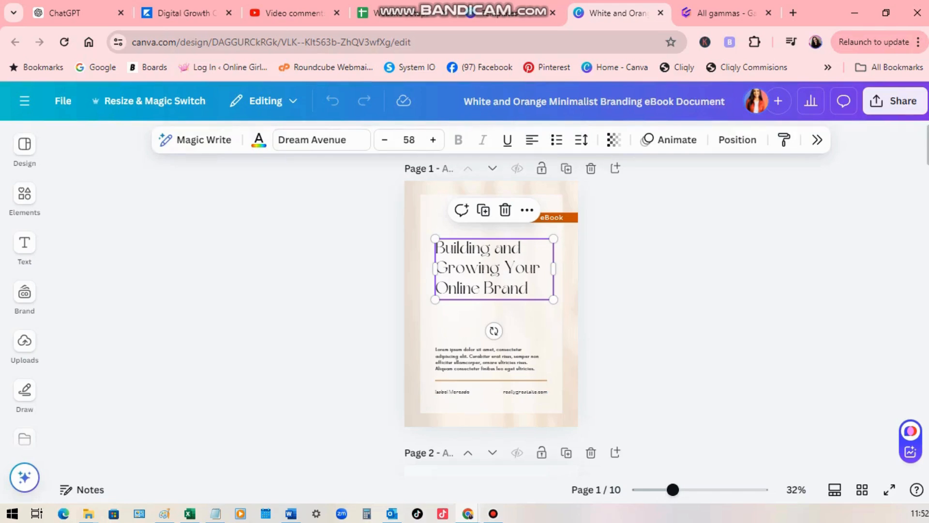
{"action": "left_click", "coordinate": [259, 140]}
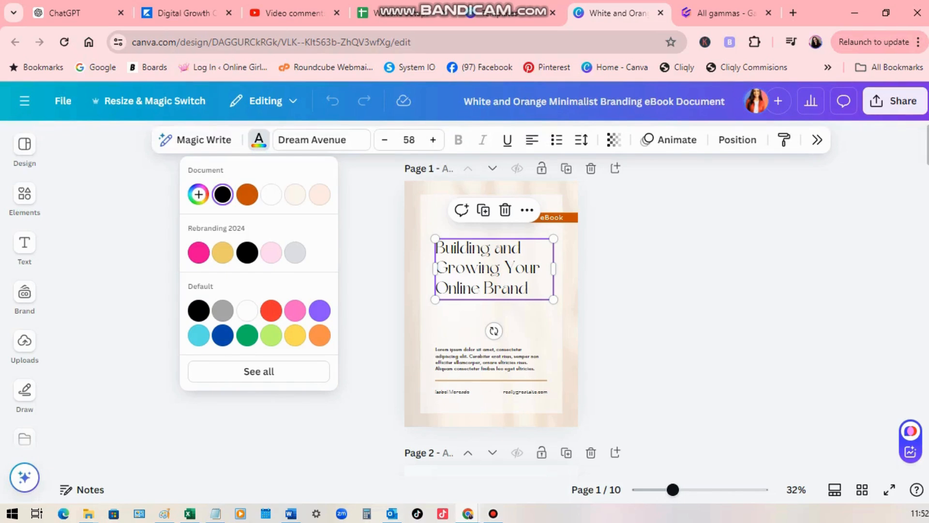
{"action": "left_click", "coordinate": [412, 305]}
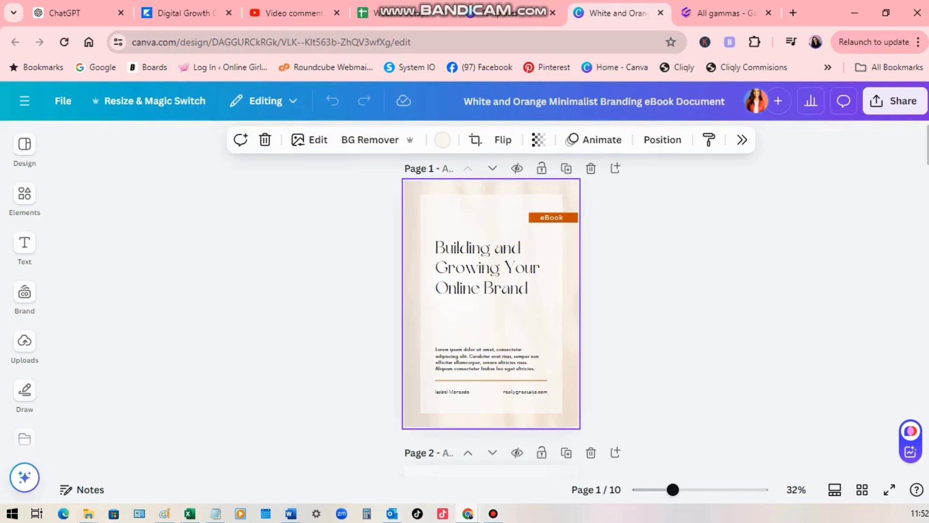
Step: Search the elements library for "background" and look through the graphics, photos, videos and frames offered
{"action": "left_click", "coordinate": [24, 199]}
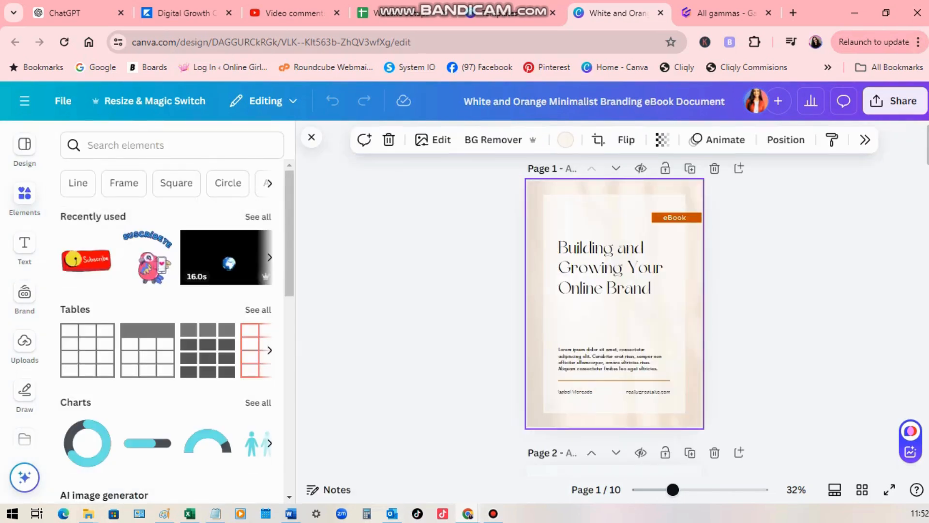
{"action": "left_click", "coordinate": [145, 145]}
{"action": "type", "text": "banck"}
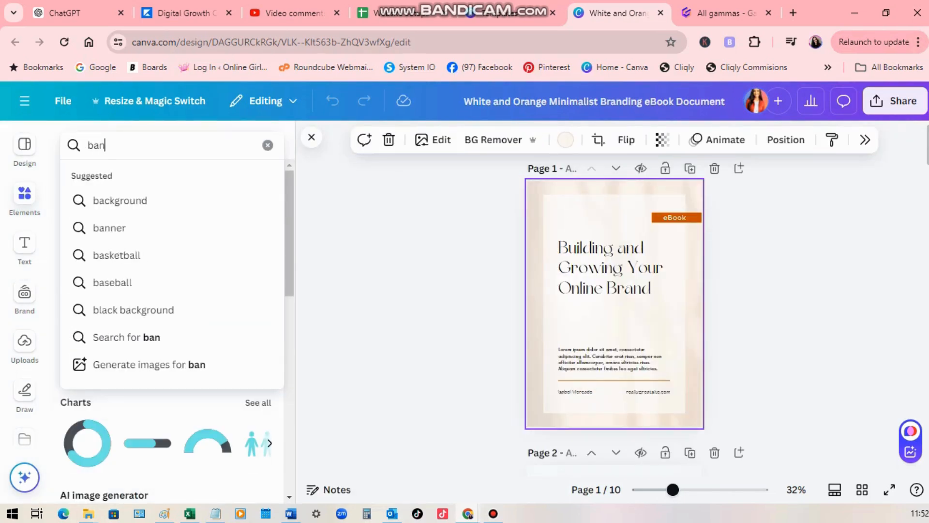
{"action": "key", "text": "BackSpace"}
{"action": "key", "text": "BackSpace"}
{"action": "key", "text": "BackSpace"}
{"action": "type", "text": "ckground"}
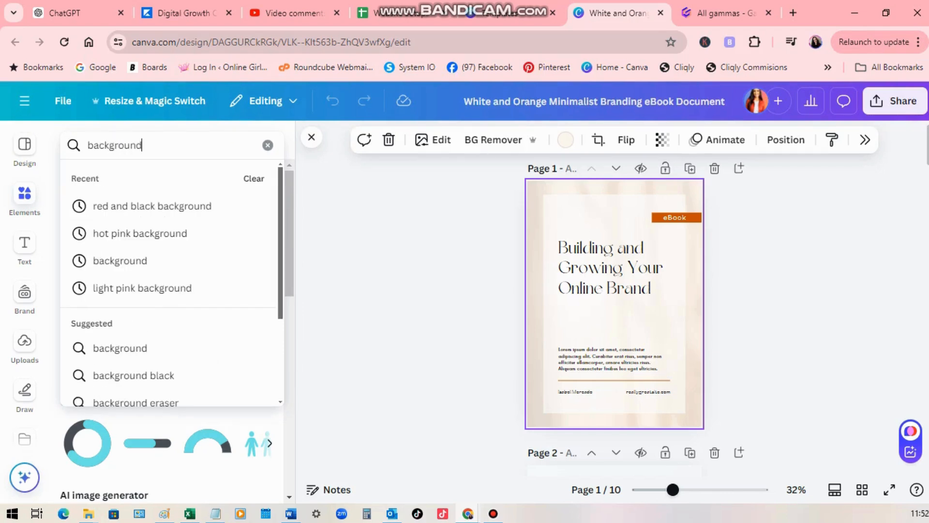
{"action": "key", "text": "Return"}
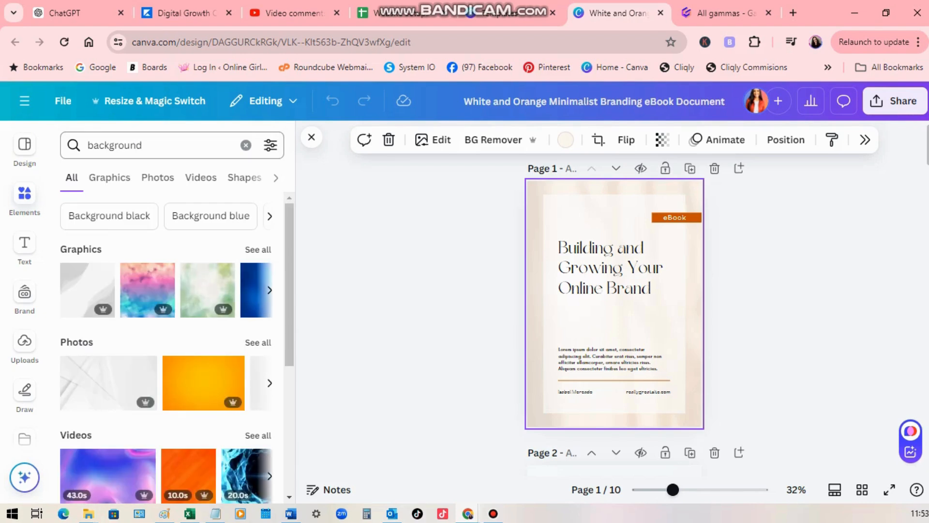
{"action": "scroll", "coordinate": [167, 363], "scroll_direction": "down", "scroll_amount": 5}
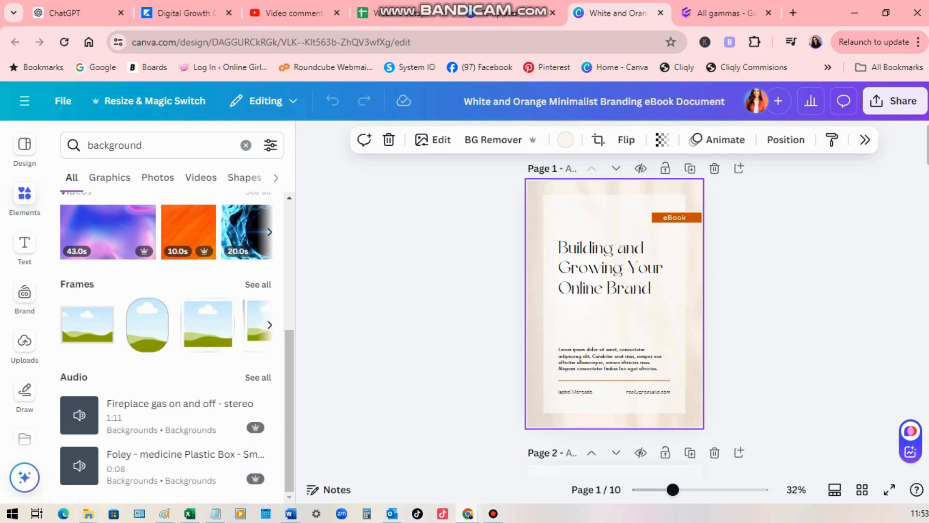
Step: Replace the desk photo on page 5 with the uploaded image of a woman working at a laptop
{"action": "scroll", "coordinate": [614, 305], "scroll_direction": "down", "scroll_amount": 10}
{"action": "scroll", "coordinate": [615, 271], "scroll_direction": "up", "scroll_amount": 6}
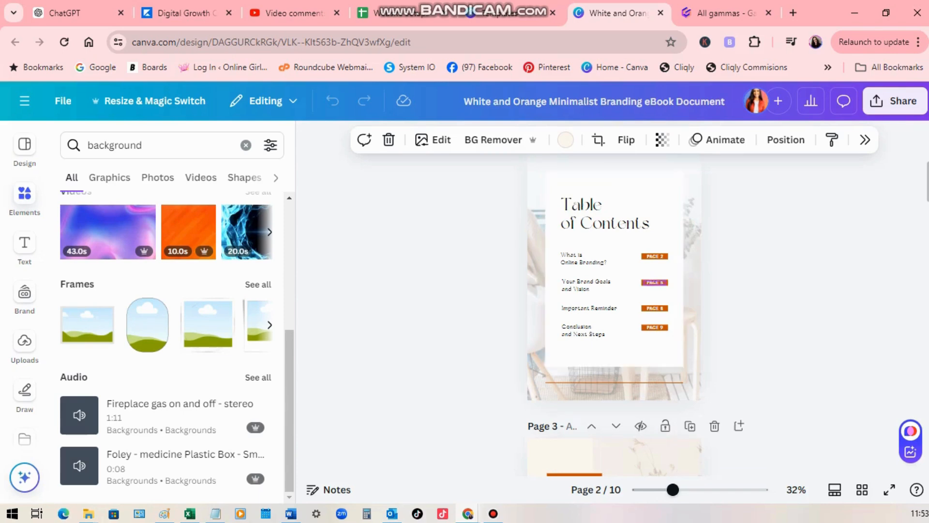
{"action": "scroll", "coordinate": [615, 290], "scroll_direction": "down", "scroll_amount": 8}
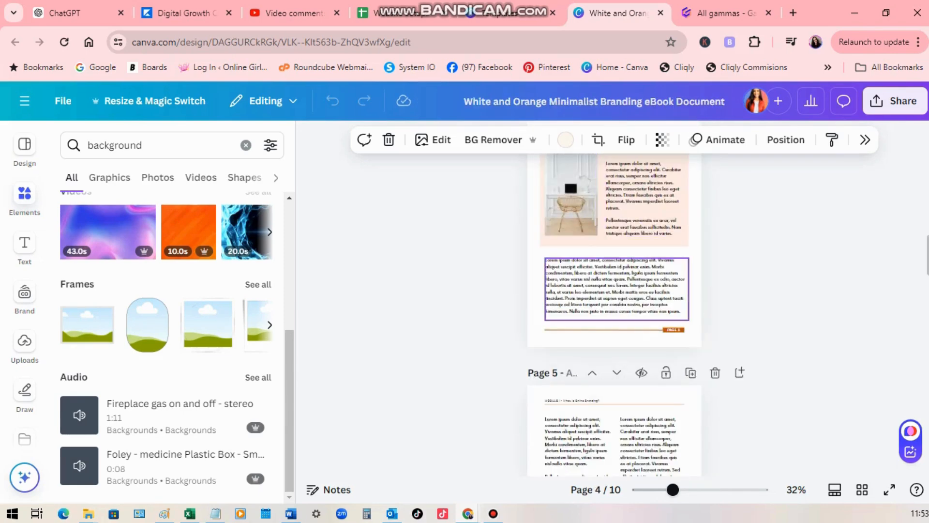
{"action": "scroll", "coordinate": [615, 289], "scroll_direction": "down", "scroll_amount": 5}
{"action": "left_click", "coordinate": [615, 252]}
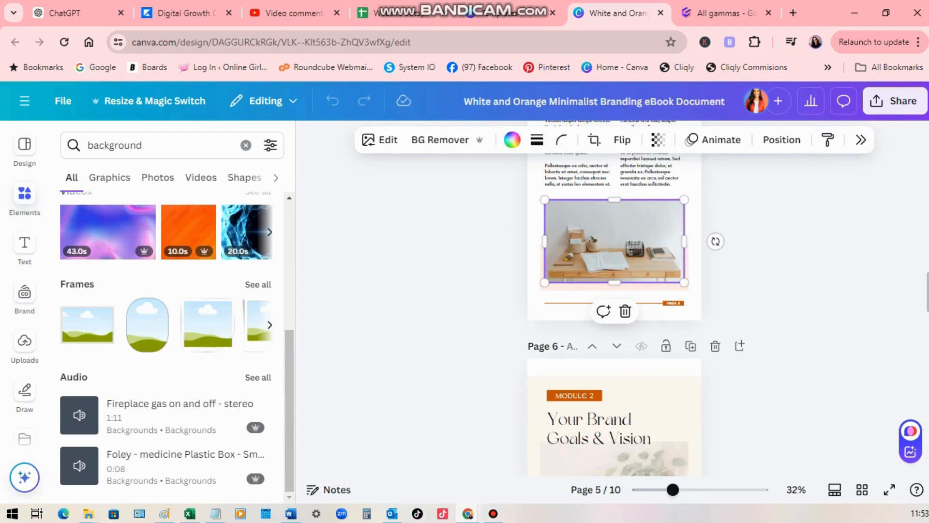
{"action": "left_click", "coordinate": [24, 341]}
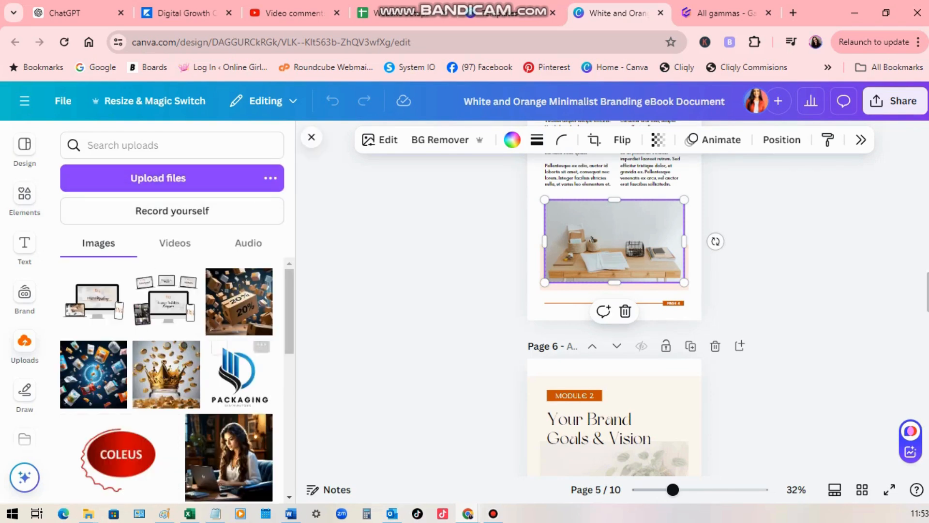
{"action": "left_click_drag", "start_coordinate": [229, 457], "coordinate": [615, 241]}
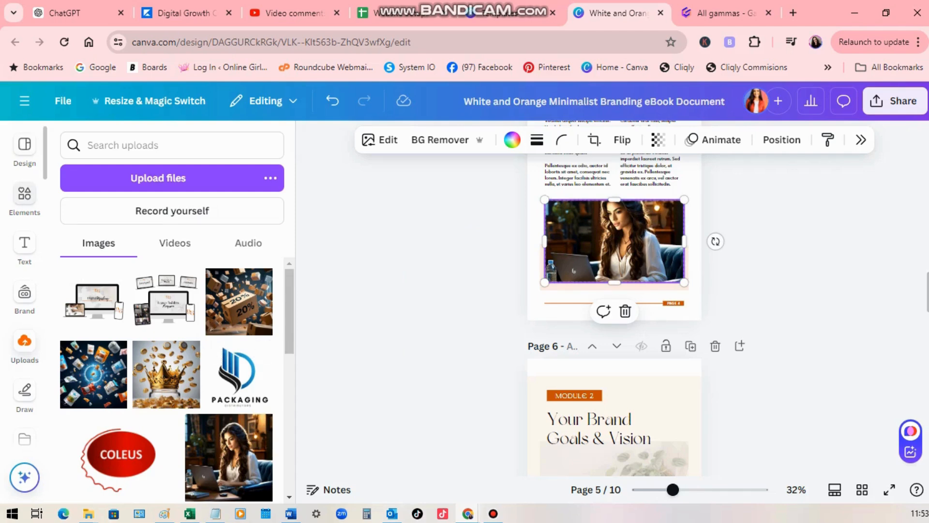
Step: Search the elements library for "computer"
{"action": "left_click", "coordinate": [24, 198]}
{"action": "left_click", "coordinate": [103, 145]}
{"action": "double_click", "coordinate": [116, 145]}
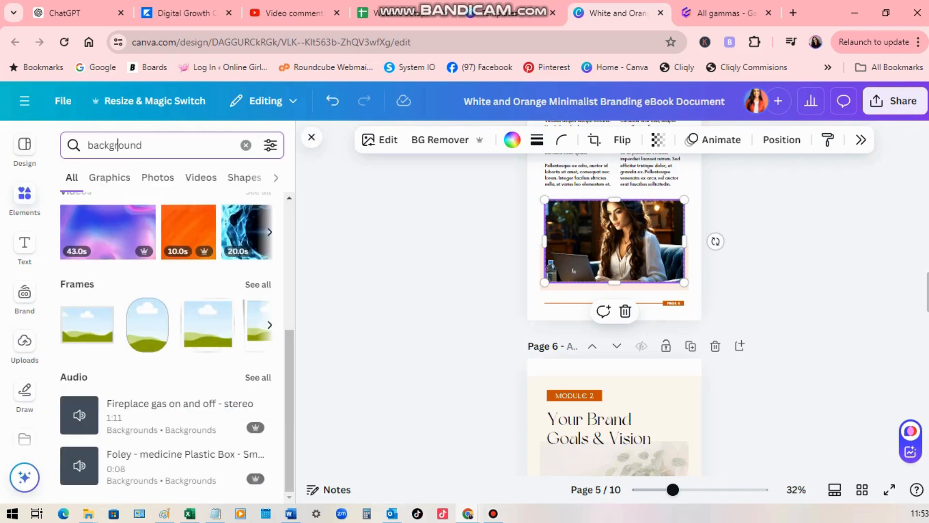
{"action": "type", "text": "a"}
{"action": "key", "text": "BackSpace"}
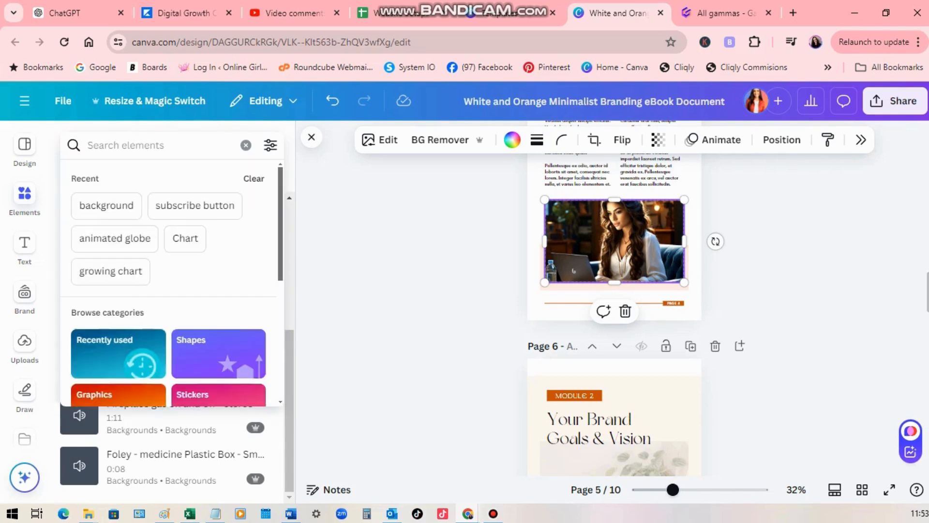
{"action": "type", "text": "com"}
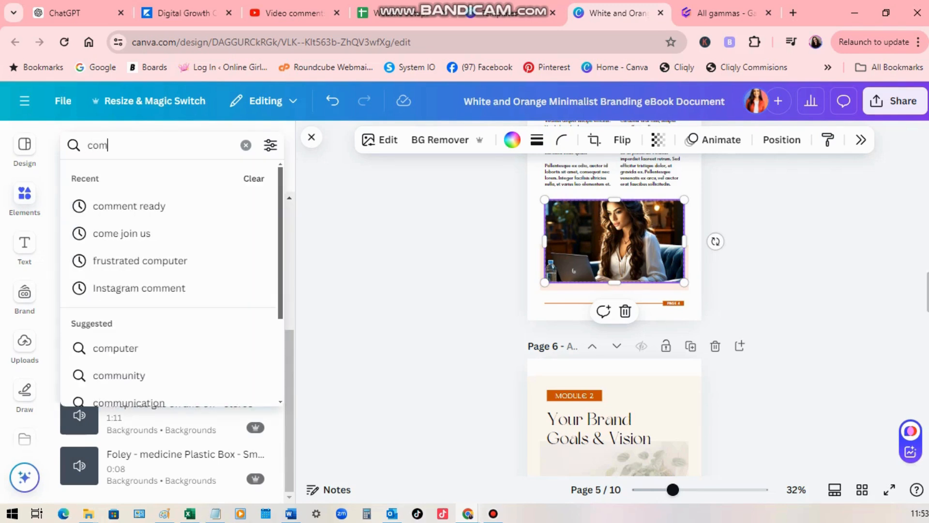
{"action": "type", "text": "puter"}
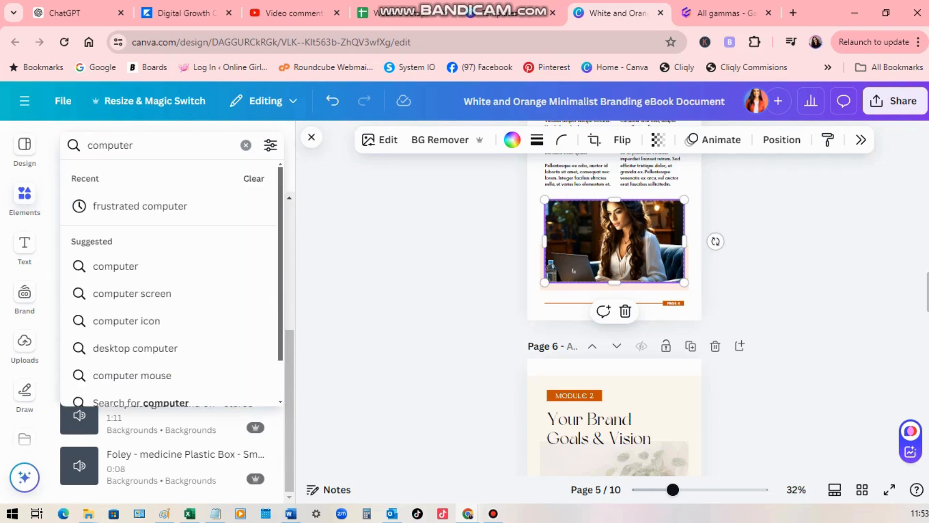
{"action": "type", "text": " land"}
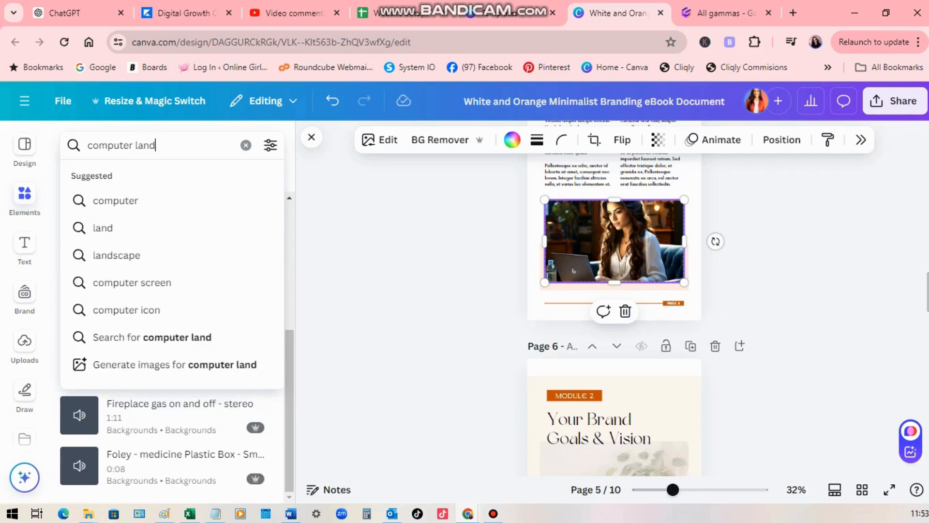
{"action": "key", "text": "BackSpace"}
{"action": "key", "text": "BackSpace"}
{"action": "key", "text": "BackSpace"}
{"action": "key", "text": "BackSpace"}
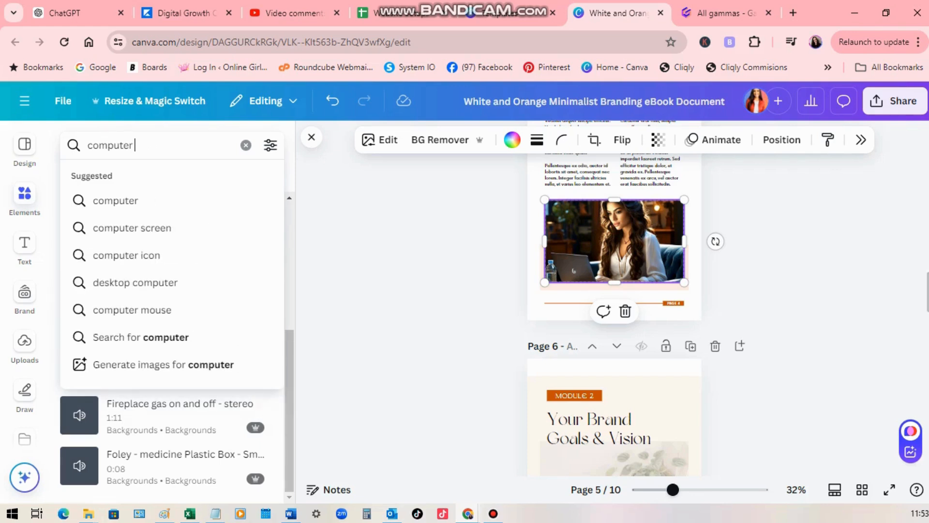
{"action": "key", "text": "Return"}
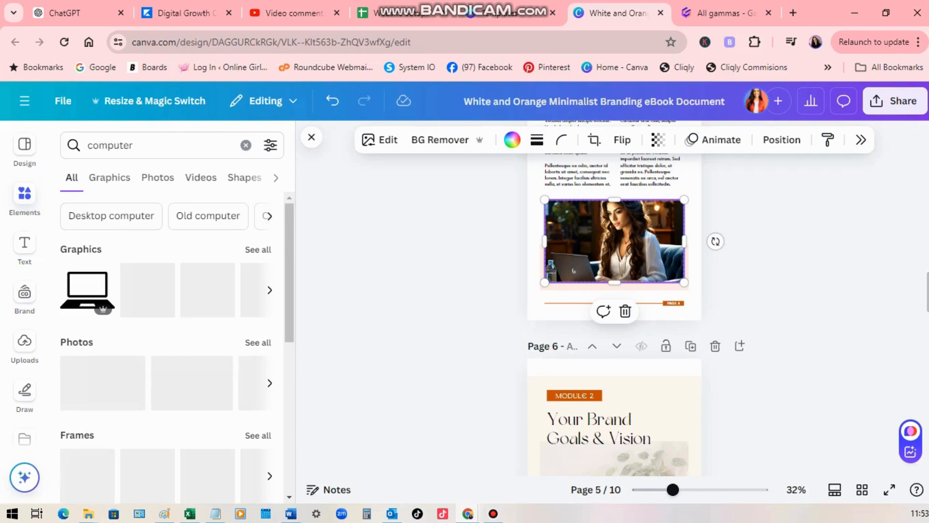
Step: Show only photos and fill the page 5 picture frame with the photo of hands typing on a laptop beside a coffee cup
{"action": "left_click", "coordinate": [257, 343]}
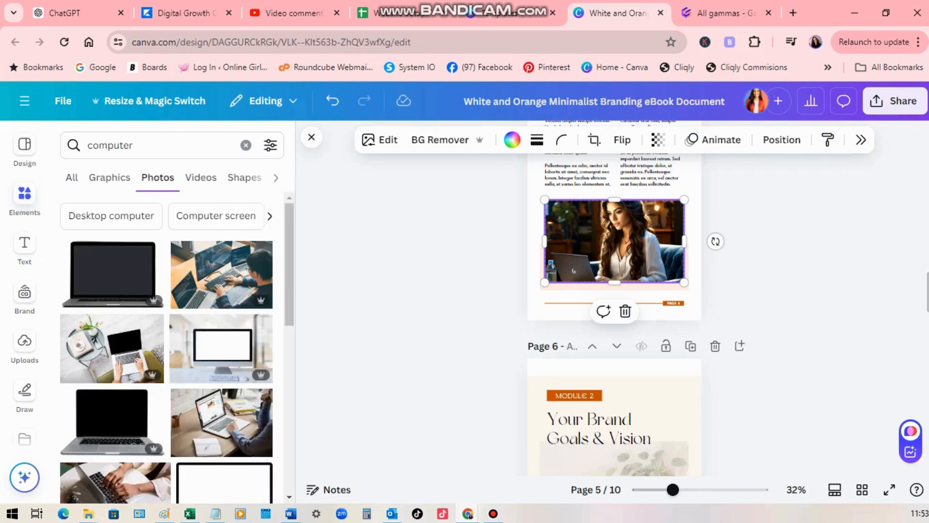
{"action": "scroll", "coordinate": [166, 348], "scroll_direction": "down", "scroll_amount": 3}
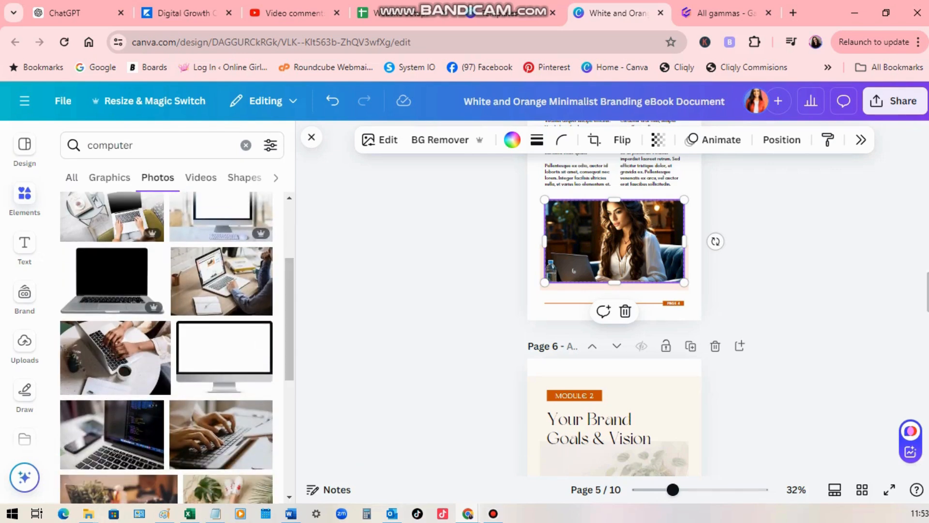
{"action": "left_click_drag", "start_coordinate": [116, 358], "coordinate": [613, 241]}
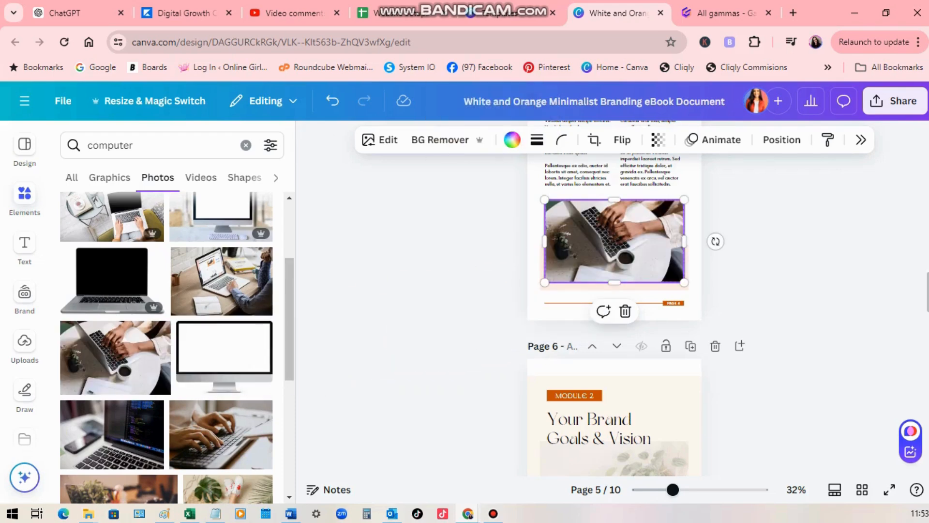
Step: Look through pages 6 to 10 and examine the page layouts of the Soft Pink Modern E-Book A4 Document template
{"action": "scroll", "coordinate": [614, 291], "scroll_direction": "down", "scroll_amount": 5}
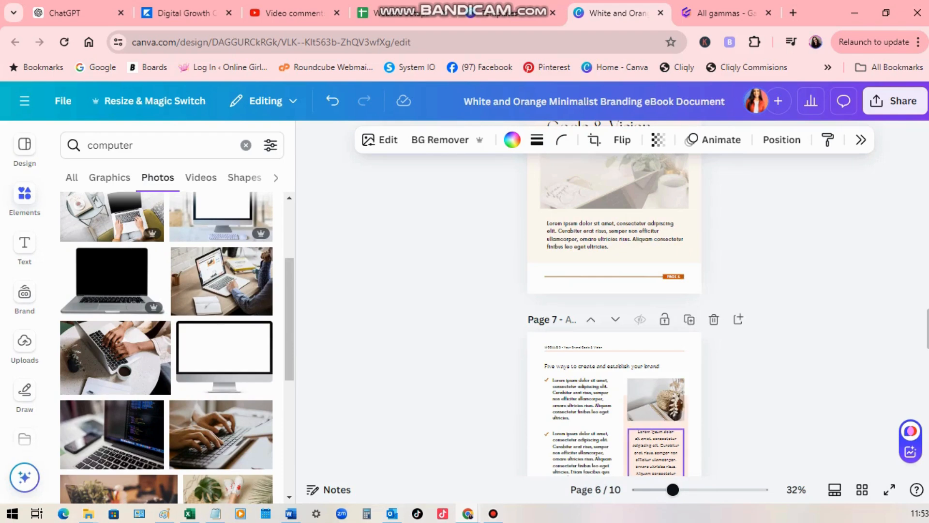
{"action": "scroll", "coordinate": [614, 291], "scroll_direction": "down", "scroll_amount": 5}
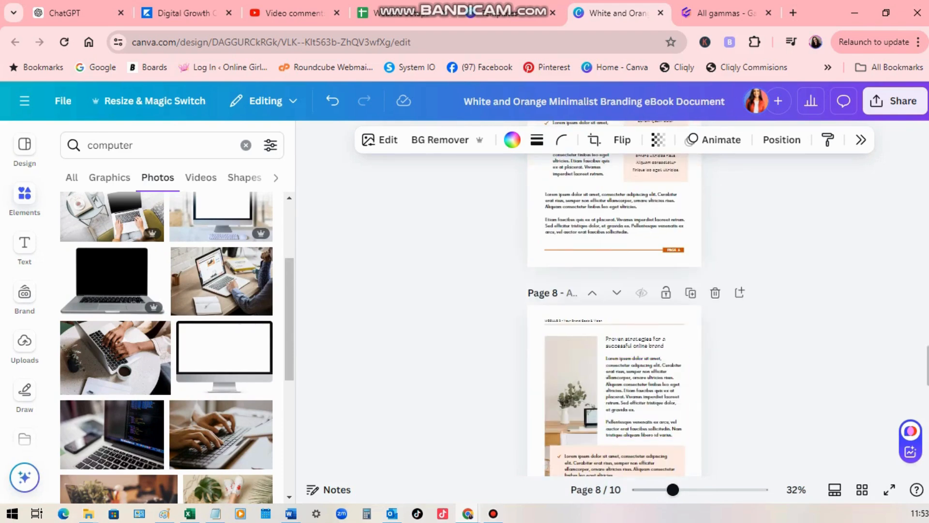
{"action": "scroll", "coordinate": [614, 338], "scroll_direction": "down", "scroll_amount": 10}
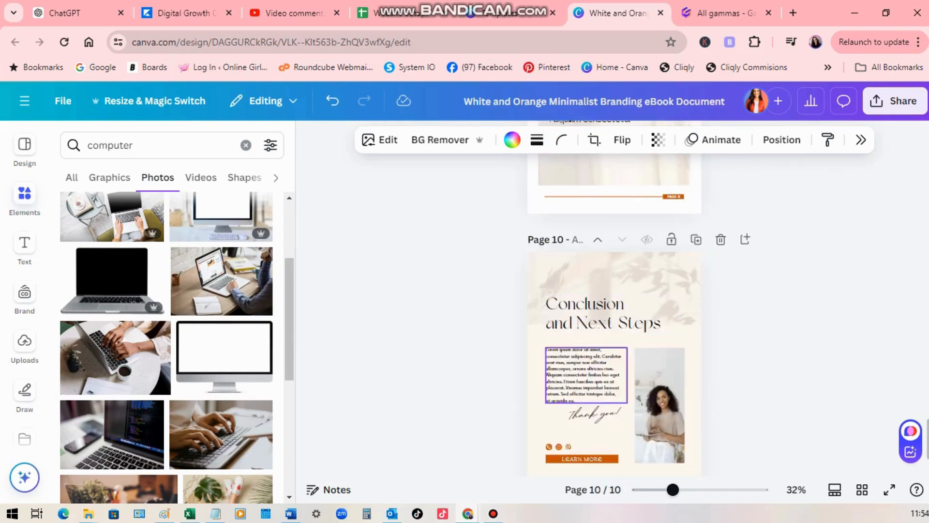
{"action": "scroll", "coordinate": [614, 315], "scroll_direction": "down", "scroll_amount": 2}
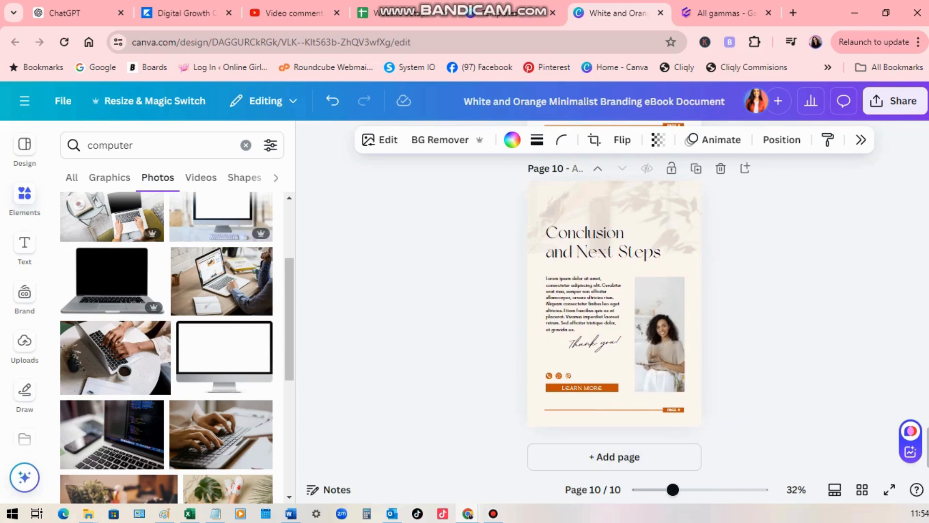
{"action": "left_click", "coordinate": [24, 143]}
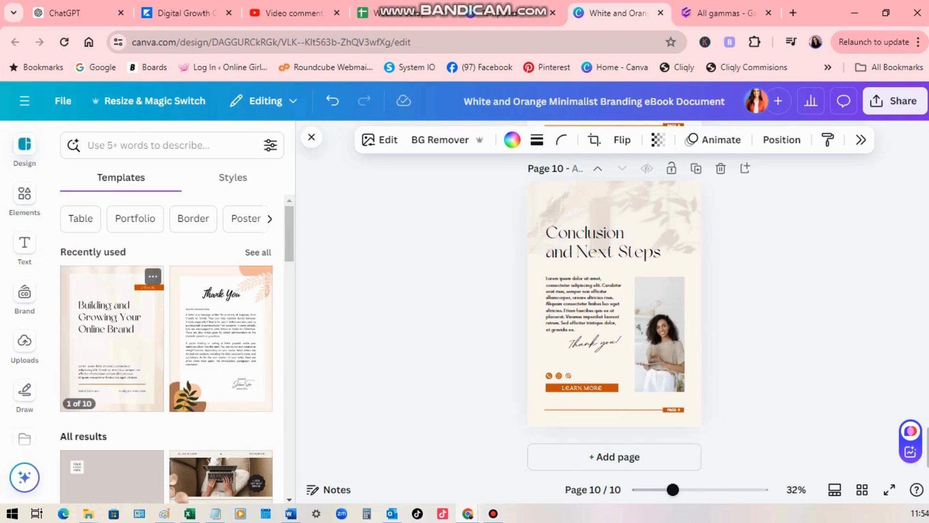
{"action": "scroll", "coordinate": [111, 301], "scroll_direction": "down", "scroll_amount": 5}
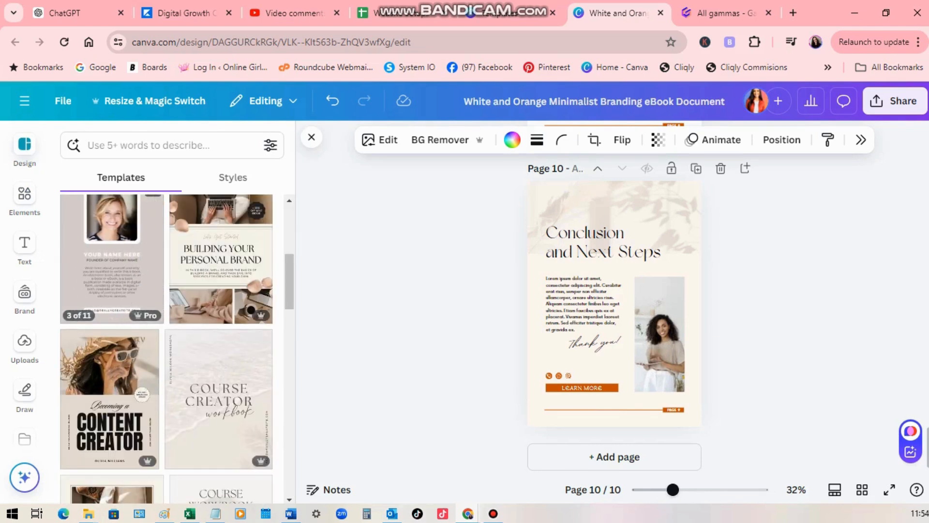
{"action": "left_click", "coordinate": [112, 271]}
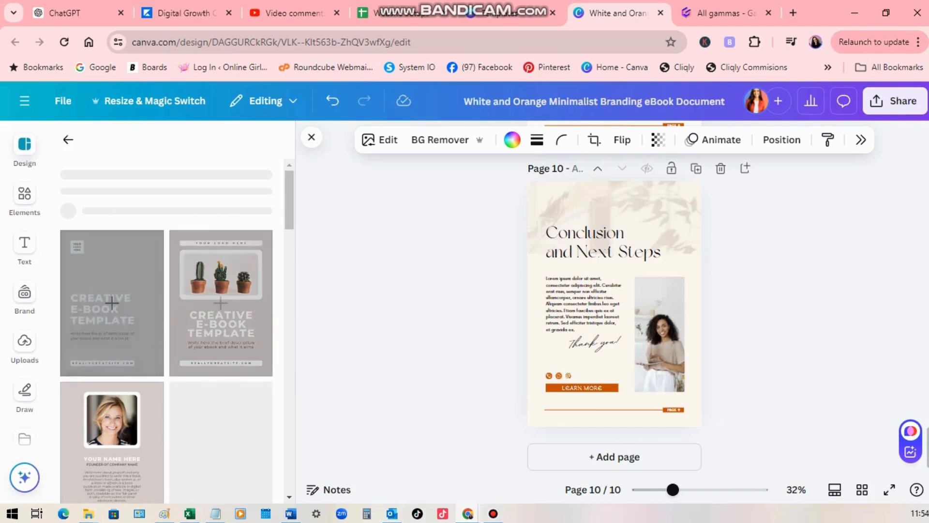
{"action": "scroll", "coordinate": [166, 310], "scroll_direction": "down", "scroll_amount": 6}
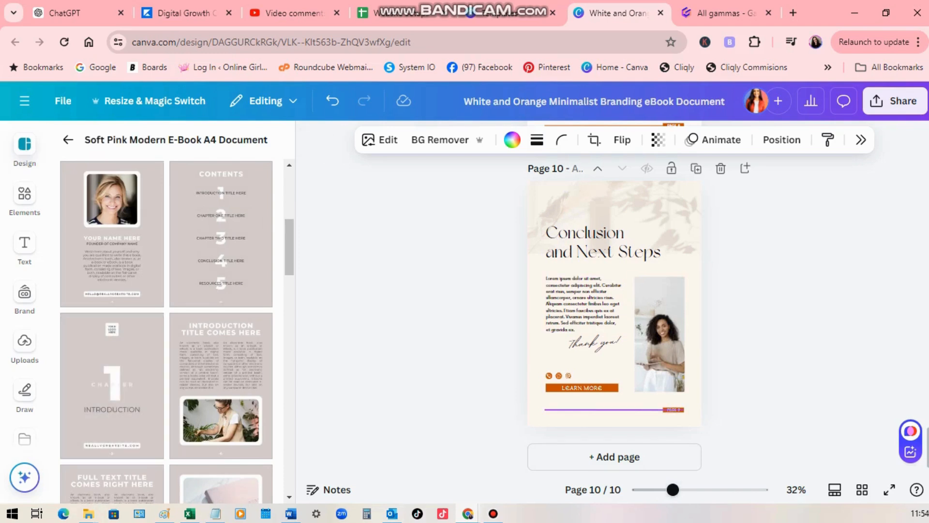
Step: Change the fill colour of the "LEARN MORE" button shape on page 10 to the default purple
{"action": "left_click", "coordinate": [582, 387]}
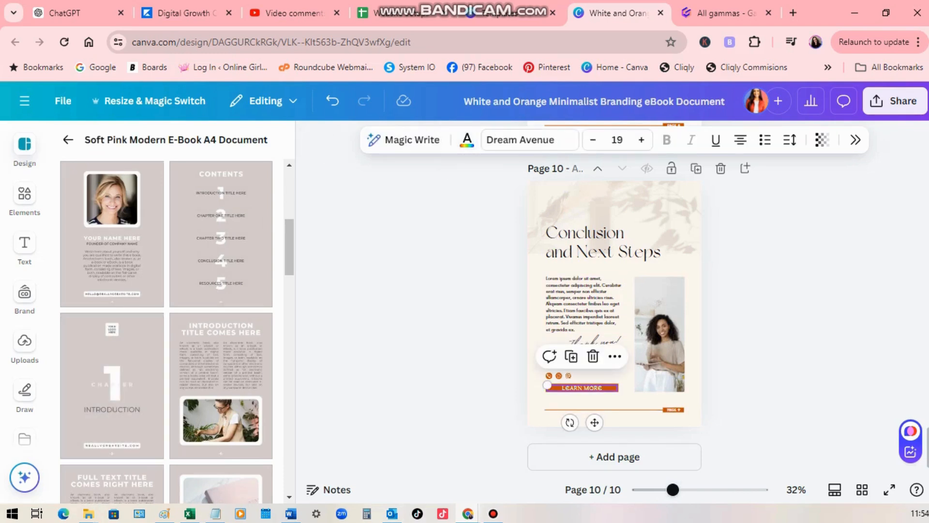
{"action": "left_click", "coordinate": [615, 419]}
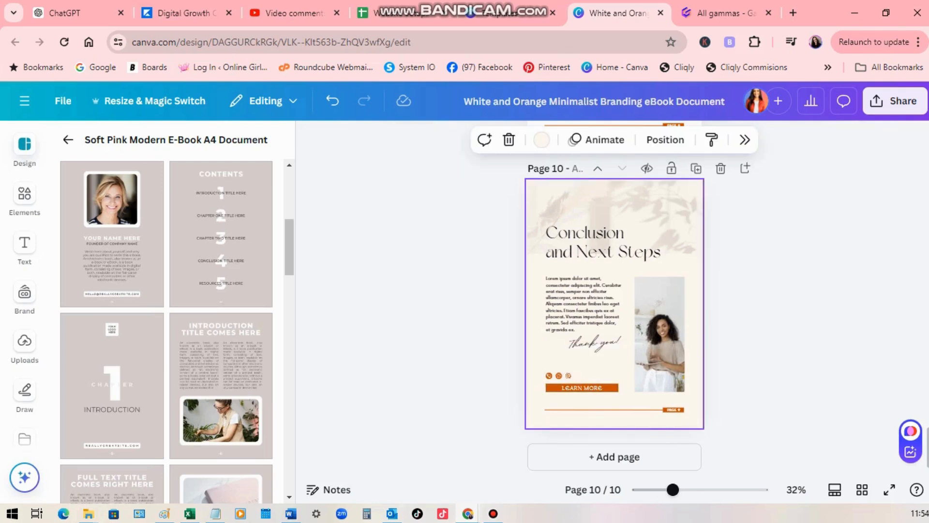
{"action": "left_click", "coordinate": [552, 388]}
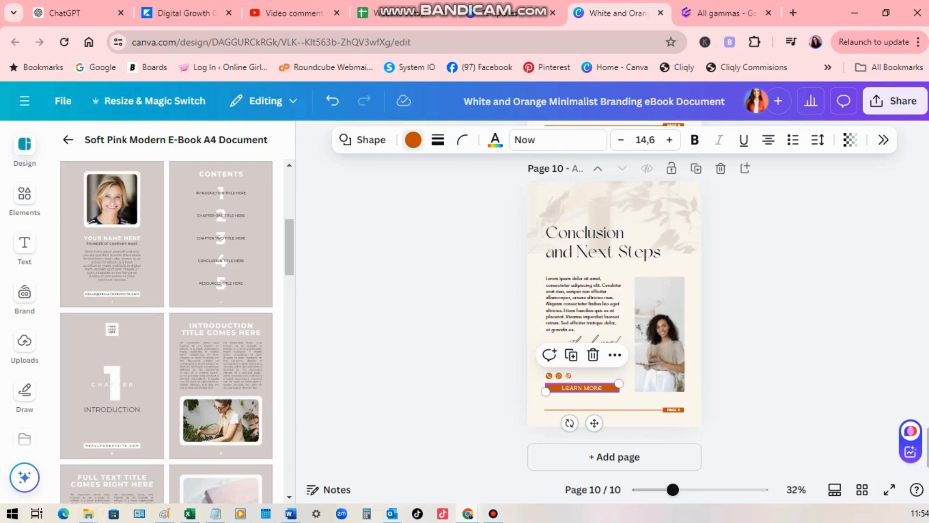
{"action": "left_click", "coordinate": [413, 140]}
{"action": "left_click", "coordinate": [473, 335]}
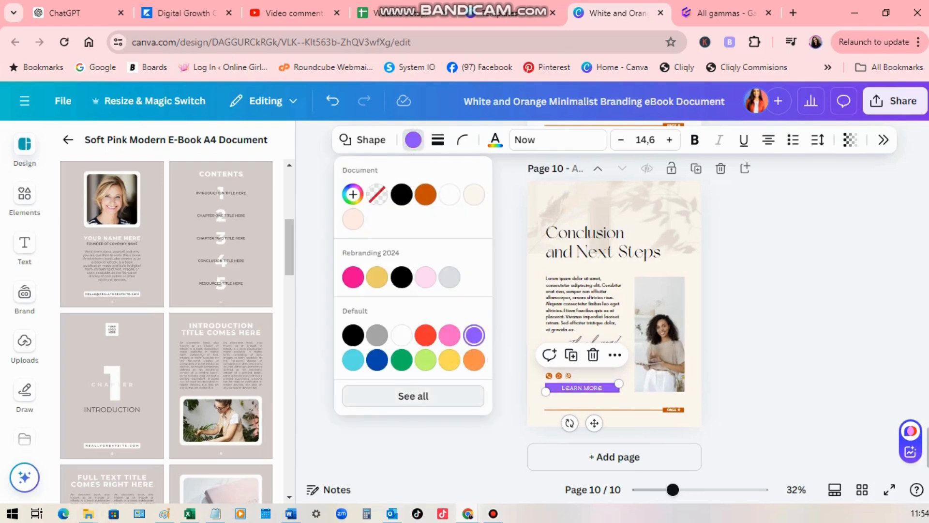
{"action": "left_click", "coordinate": [413, 396]}
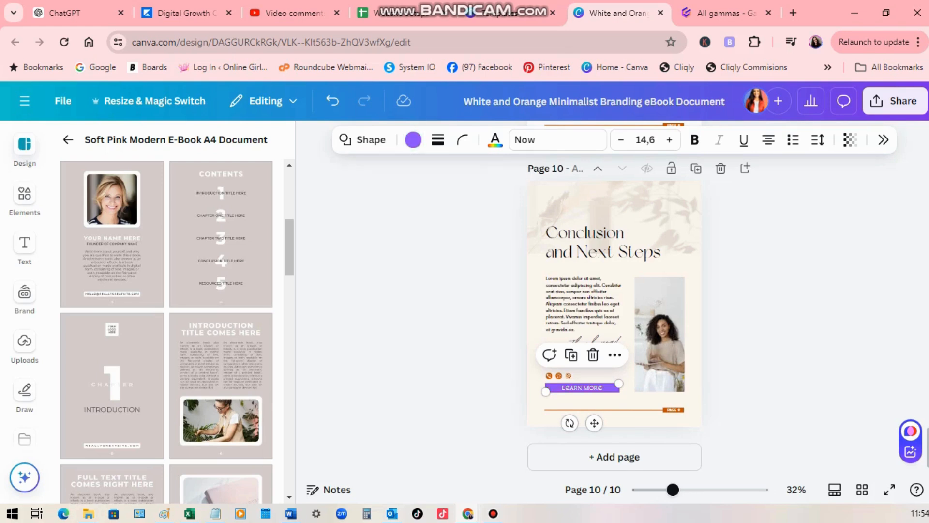
Step: Open the link entry for the "Building and Growing Your Online Brand" title on page 1
{"action": "scroll", "coordinate": [615, 304], "scroll_direction": "up", "scroll_amount": 20}
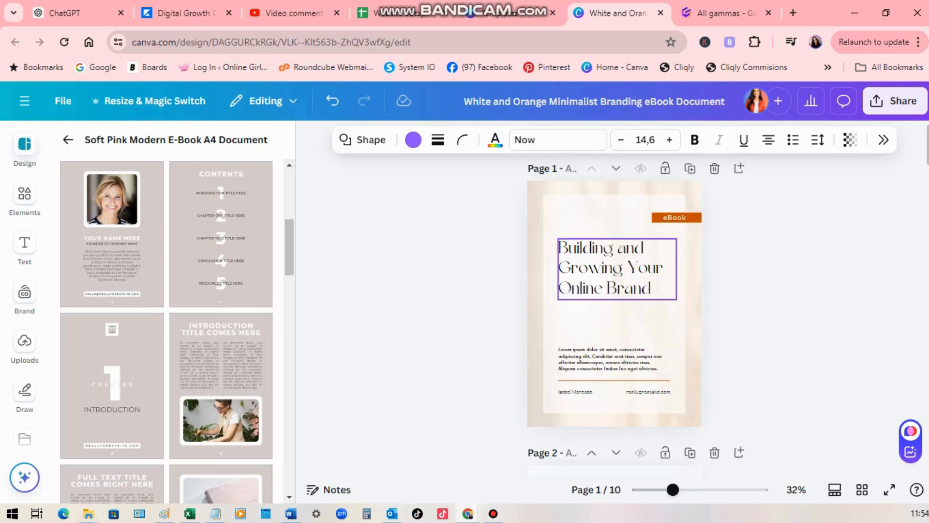
{"action": "left_click", "coordinate": [617, 268]}
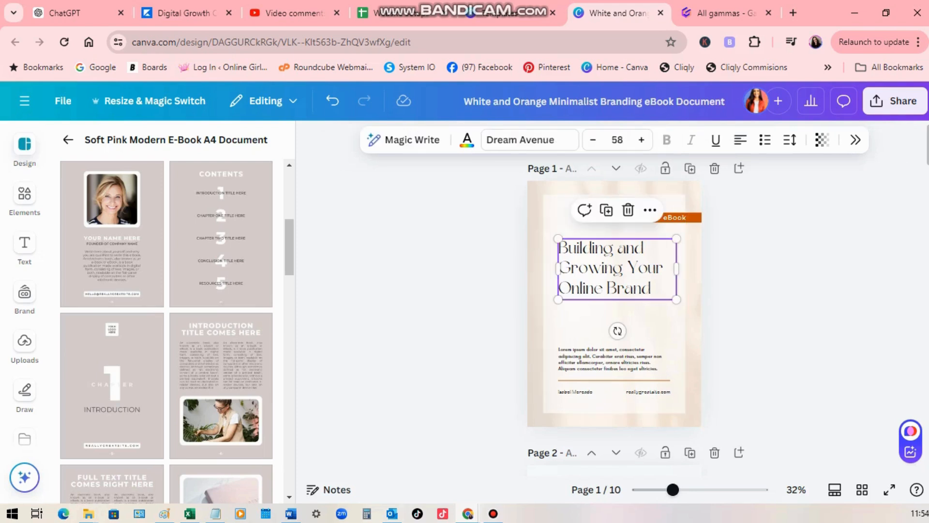
{"action": "right_click", "coordinate": [612, 267]}
{"action": "mouse_move", "coordinate": [614, 266]}
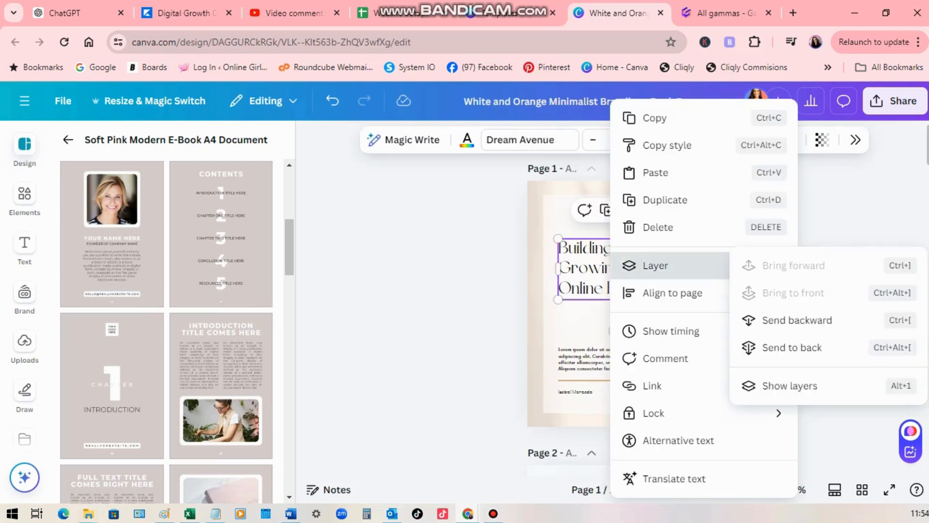
{"action": "left_click", "coordinate": [652, 385]}
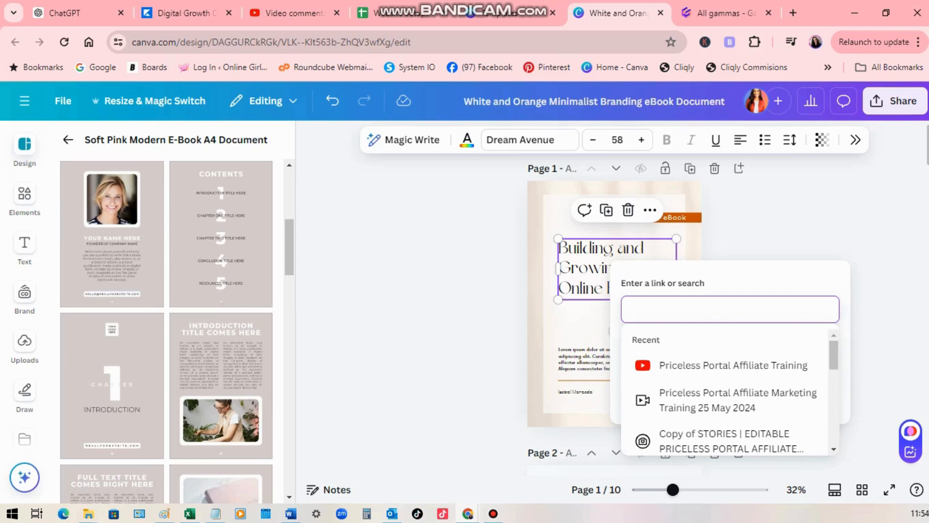
Step: Open the design's download settings and choose PDF Standard as the file type
{"action": "scroll", "coordinate": [615, 315], "scroll_direction": "down", "scroll_amount": 20}
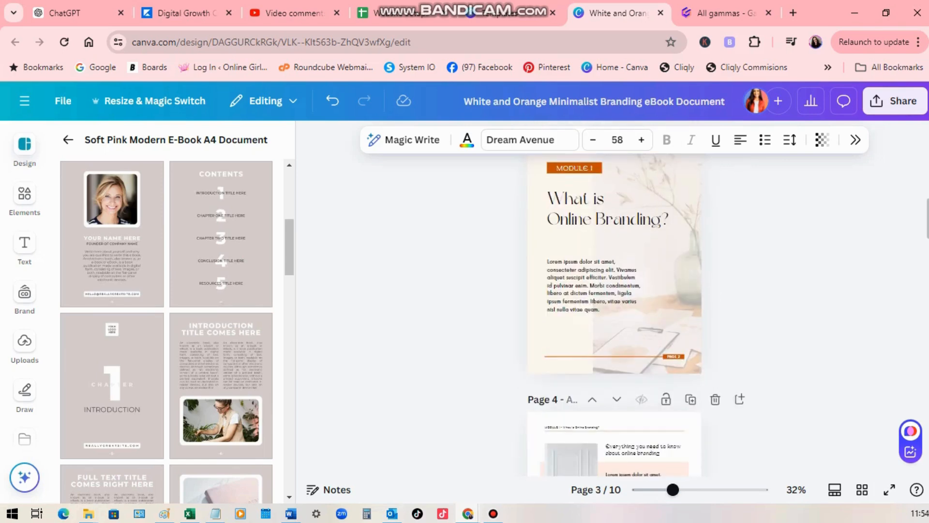
{"action": "scroll", "coordinate": [615, 314], "scroll_direction": "down", "scroll_amount": 15}
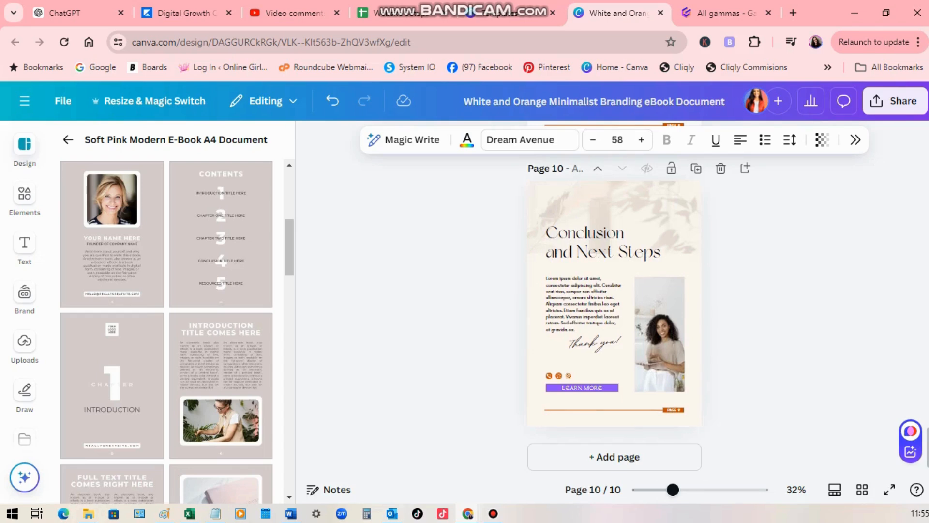
{"action": "scroll", "coordinate": [24, 291], "scroll_direction": "down", "scroll_amount": 5}
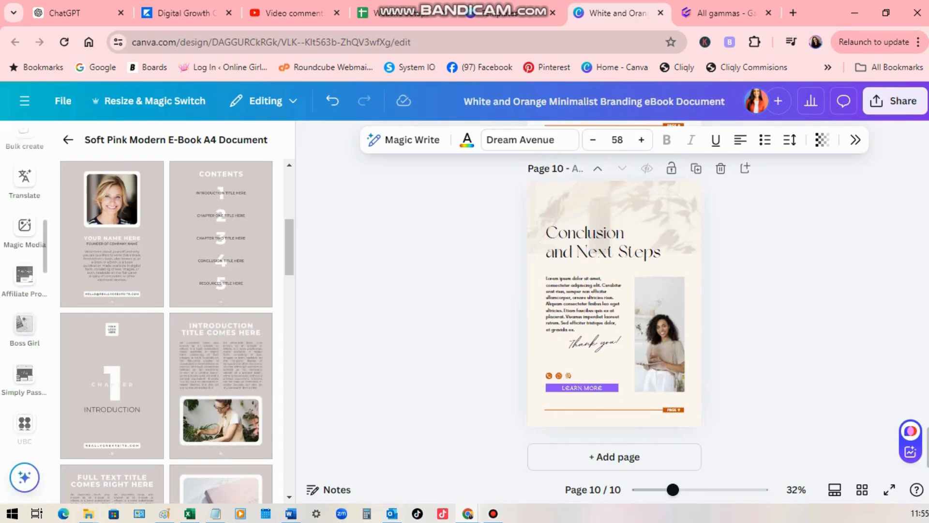
{"action": "scroll", "coordinate": [24, 290], "scroll_direction": "up", "scroll_amount": 5}
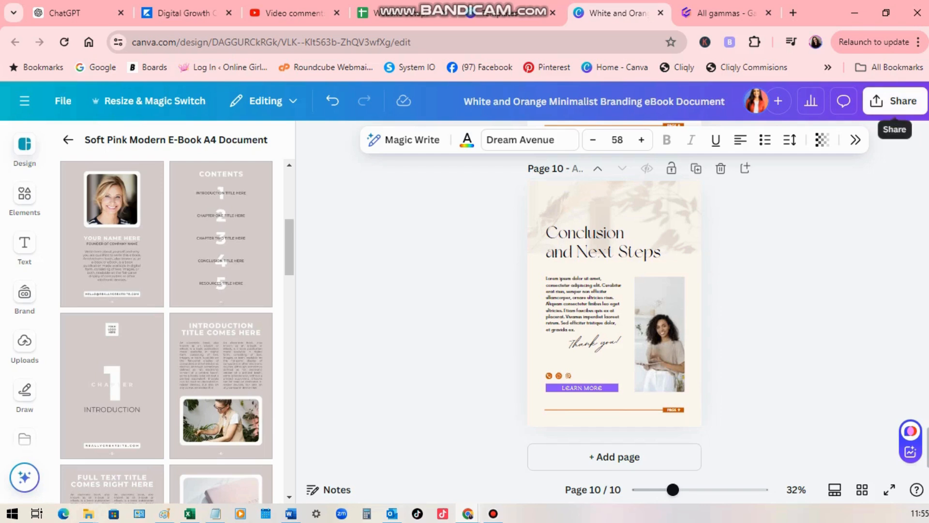
{"action": "left_click", "coordinate": [893, 101]}
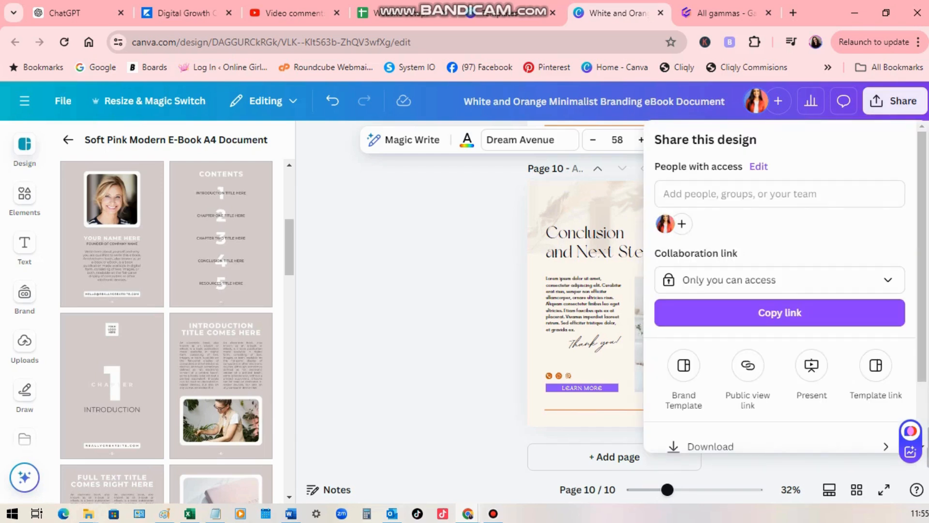
{"action": "scroll", "coordinate": [780, 286], "scroll_direction": "down", "scroll_amount": 2}
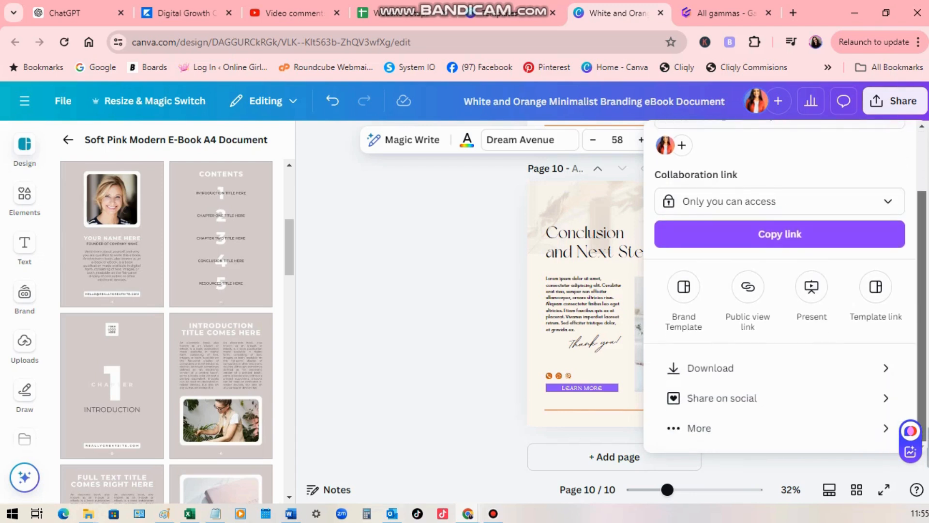
{"action": "scroll", "coordinate": [781, 285], "scroll_direction": "up", "scroll_amount": 2}
{"action": "scroll", "coordinate": [780, 286], "scroll_direction": "down", "scroll_amount": 2}
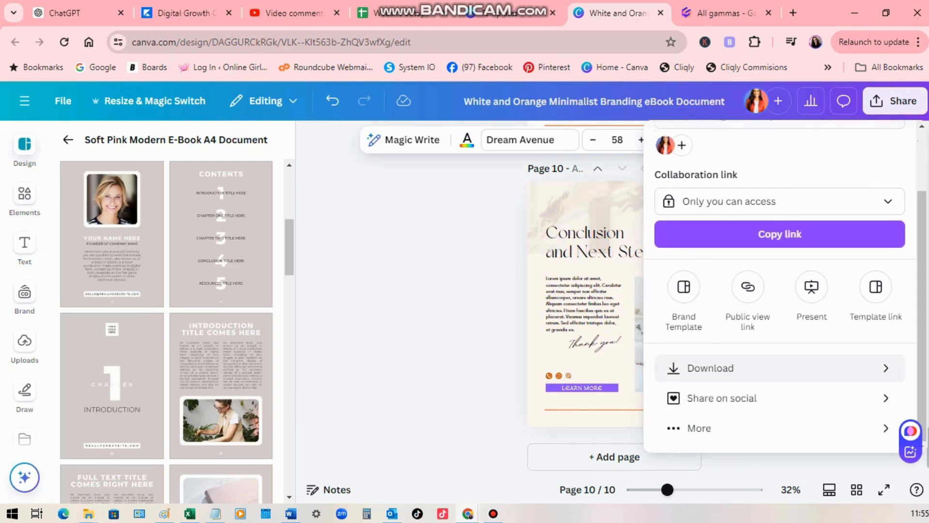
{"action": "left_click", "coordinate": [710, 368]}
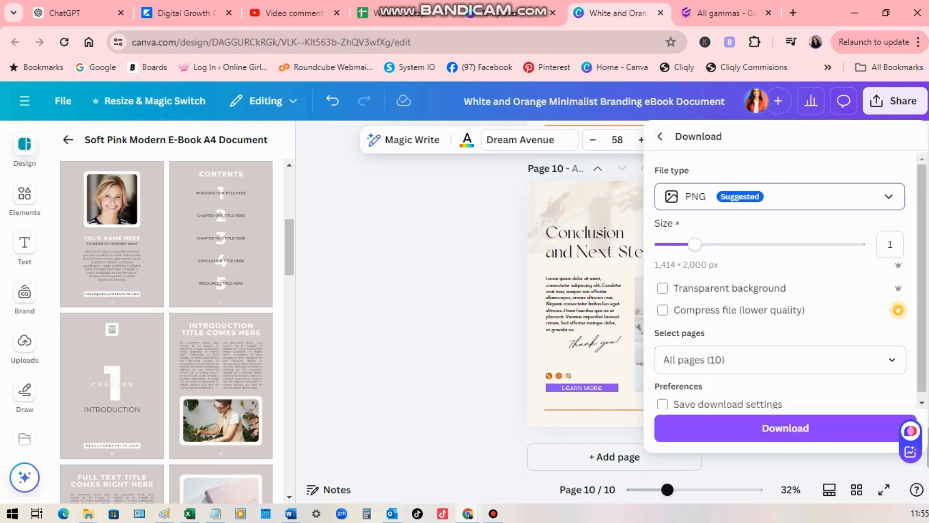
{"action": "left_click", "coordinate": [780, 196]}
{"action": "left_click", "coordinate": [719, 320]}
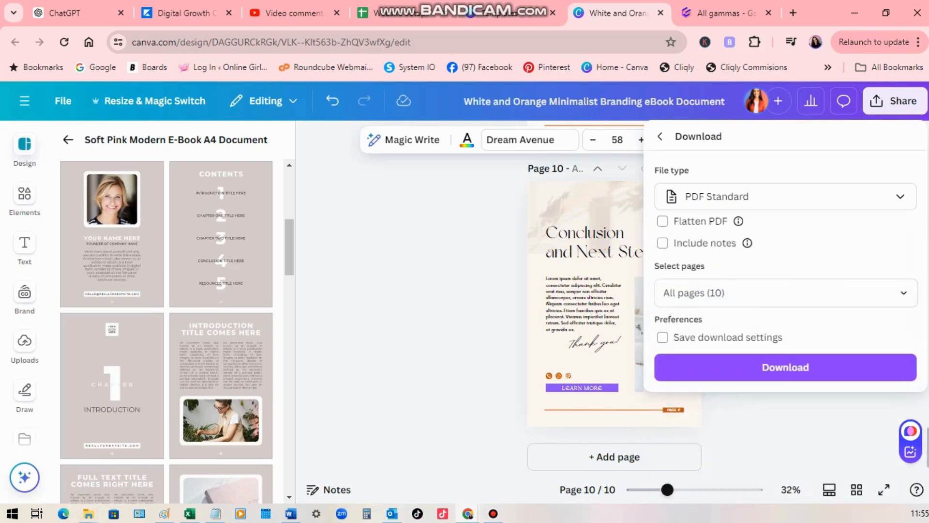
Step: Go back to the sharing options, view the public view link option and close it without creating a link
{"action": "left_click", "coordinate": [659, 136]}
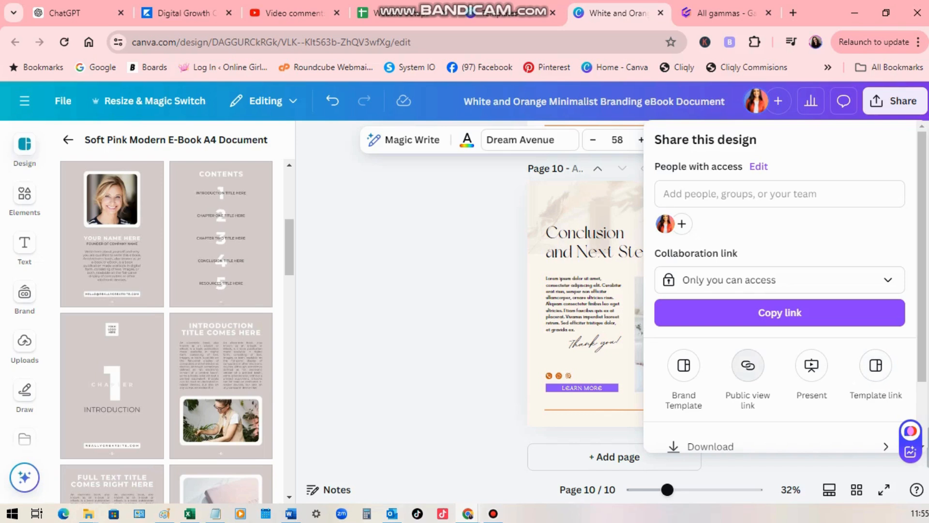
{"action": "left_click", "coordinate": [748, 365]}
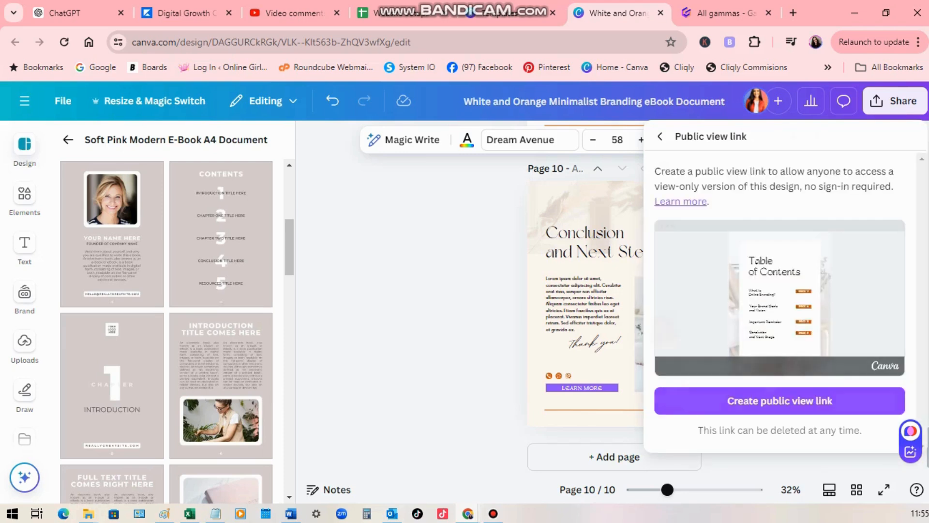
{"action": "key", "text": "Escape"}
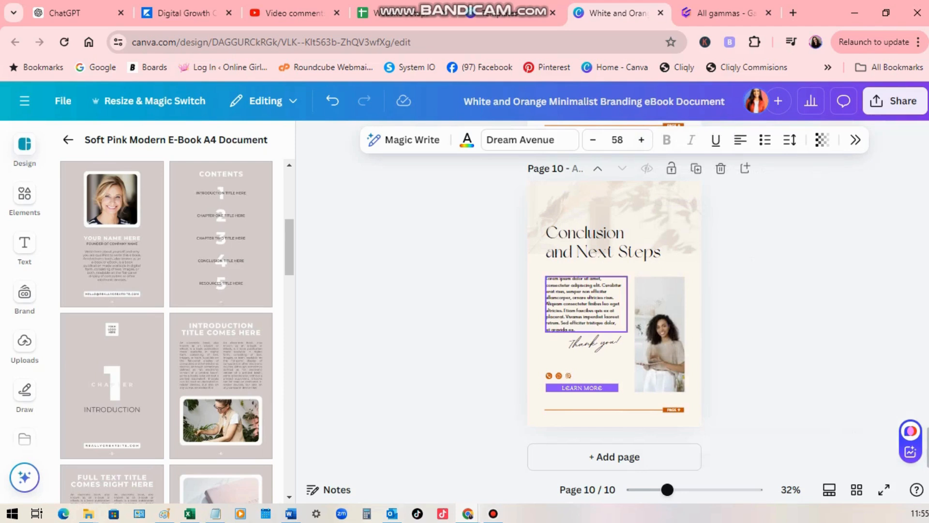
Step: Select the body paragraph on page 10 for editing and check the affiliate marketing guide text in ChatGPT
{"action": "left_click", "coordinate": [585, 304]}
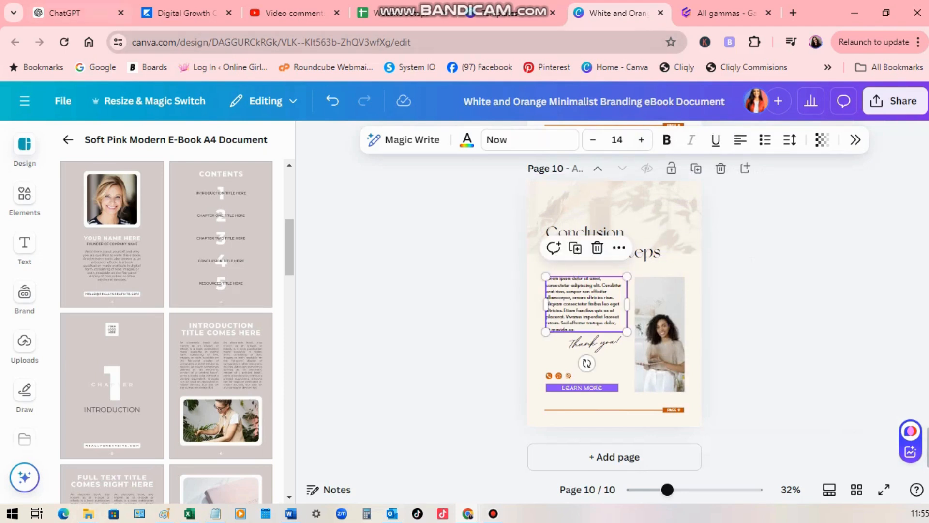
{"action": "left_click", "coordinate": [77, 13]}
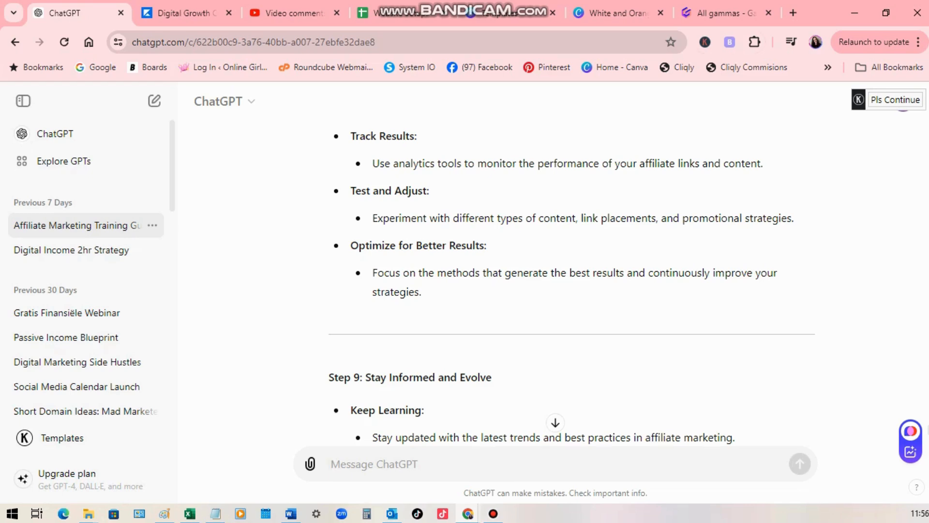
{"action": "key", "text": "ctrl+shift+Tab"}
{"action": "key", "text": "ctrl+shift+Tab"}
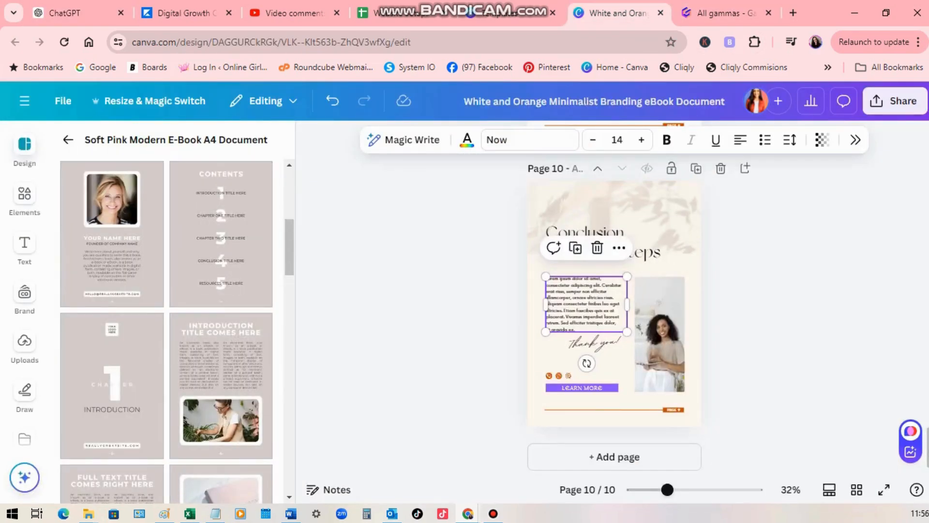
{"action": "key", "text": "Return"}
Step: Go through the placeholder text blocks from page 10 back to the cover title on page 1
{"action": "scroll", "coordinate": [614, 358], "scroll_direction": "up", "scroll_amount": 15}
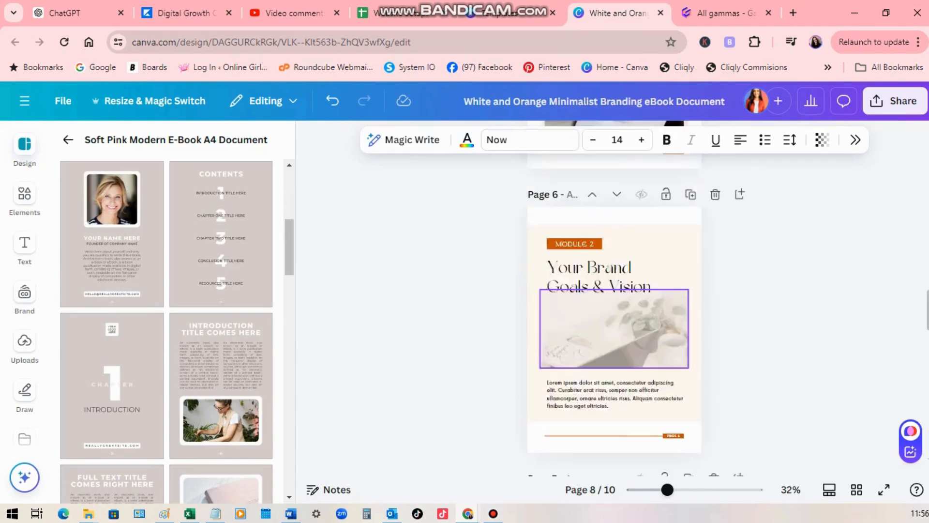
{"action": "scroll", "coordinate": [615, 358], "scroll_direction": "down", "scroll_amount": 15}
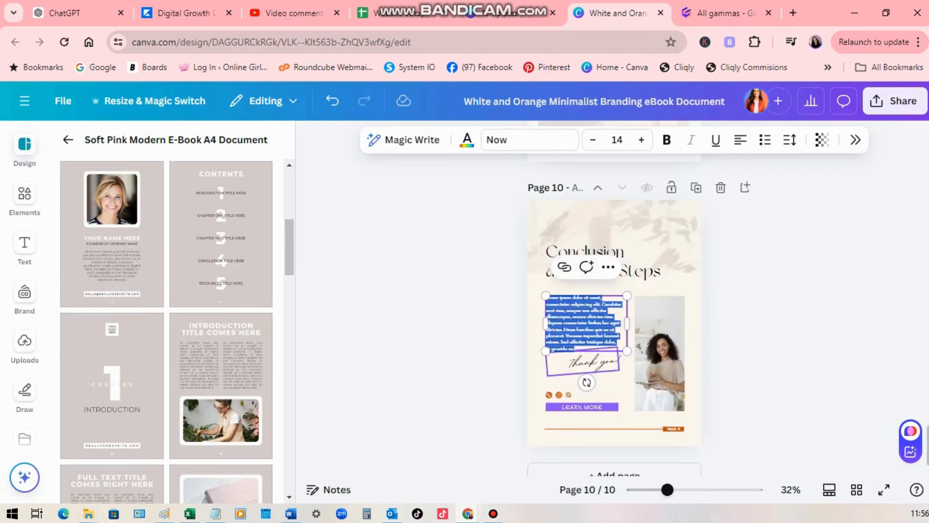
{"action": "scroll", "coordinate": [614, 358], "scroll_direction": "up", "scroll_amount": 12}
{"action": "left_click", "coordinate": [582, 406]}
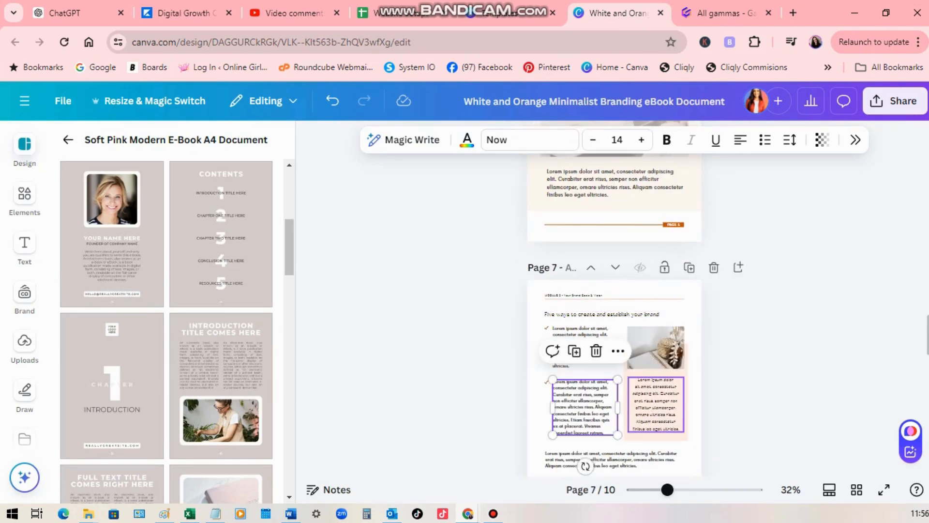
{"action": "left_click", "coordinate": [656, 404]}
{"action": "left_click", "coordinate": [583, 347]}
{"action": "left_click", "coordinate": [614, 183]}
{"action": "scroll", "coordinate": [615, 183], "scroll_direction": "up", "scroll_amount": 10}
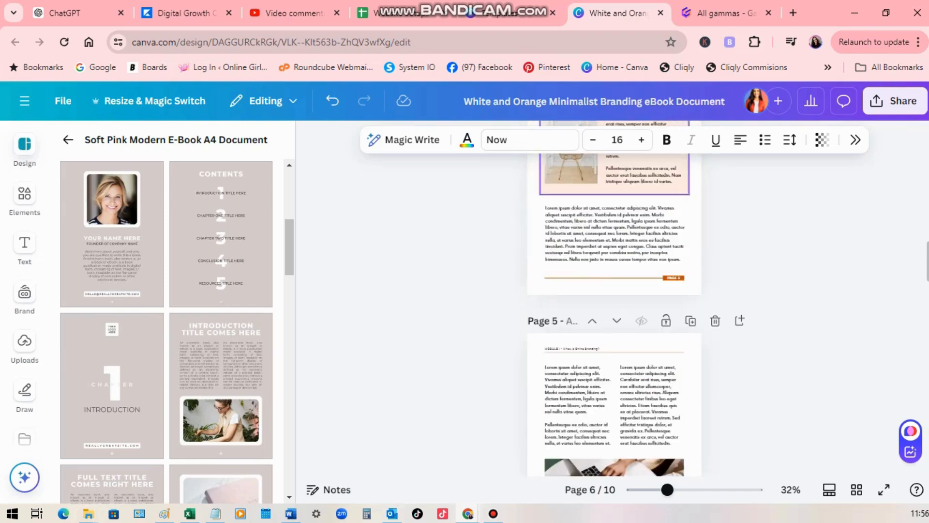
{"action": "left_click", "coordinate": [615, 233]}
{"action": "scroll", "coordinate": [615, 234], "scroll_direction": "up", "scroll_amount": 18}
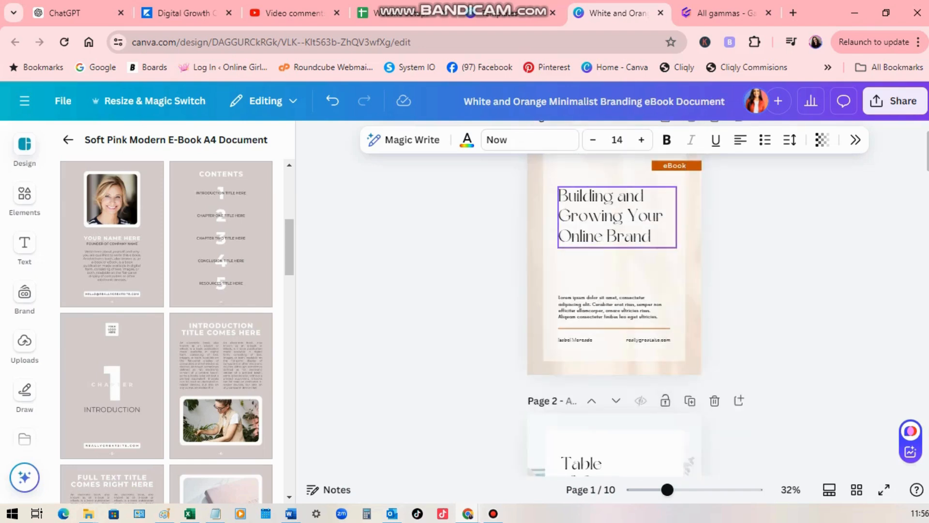
{"action": "left_click", "coordinate": [616, 216]}
{"action": "scroll", "coordinate": [617, 217], "scroll_direction": "up", "scroll_amount": 2}
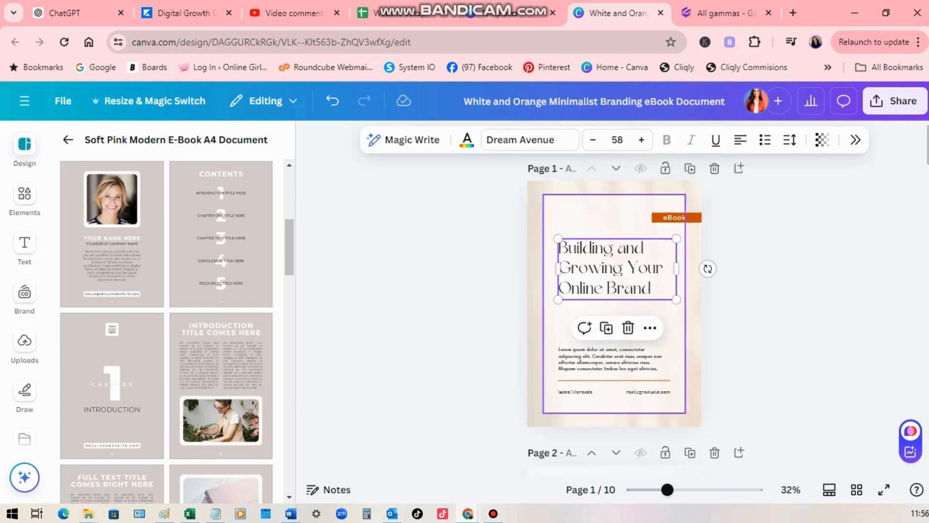
Step: Switch to the Canva templates page, close the template preview and search the templates for "ebook"
{"action": "left_click", "coordinate": [505, 13]}
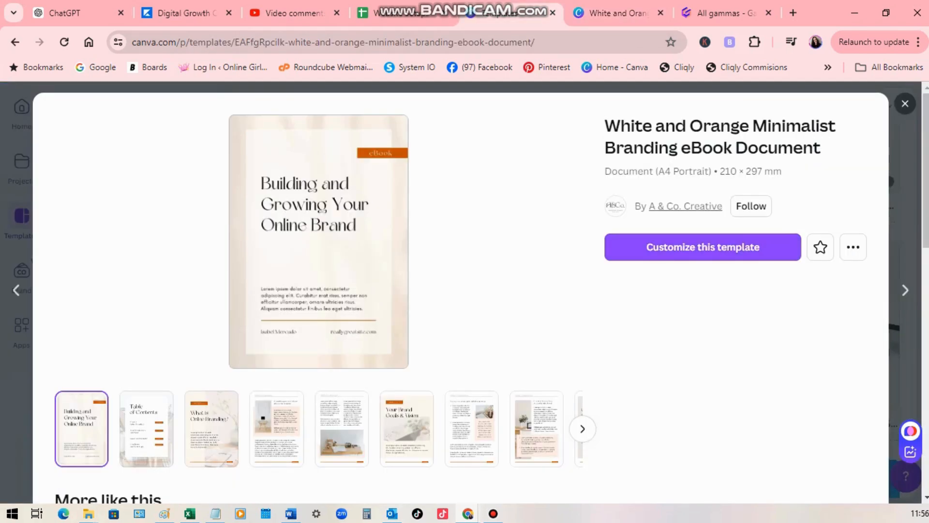
{"action": "left_click", "coordinate": [904, 103]}
{"action": "scroll", "coordinate": [435, 338], "scroll_direction": "up", "scroll_amount": 14}
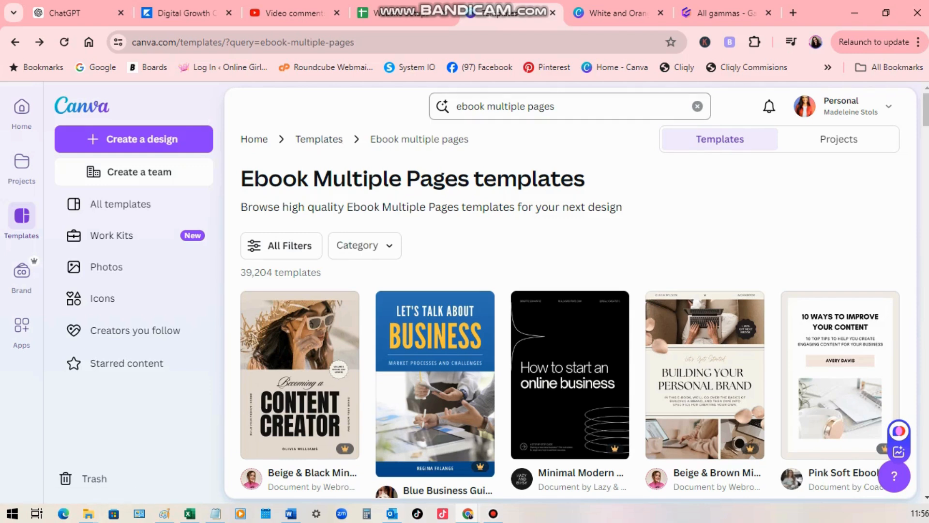
{"action": "left_click_drag", "start_coordinate": [555, 106], "coordinate": [495, 106]}
{"action": "key", "text": "BackSpace"}
{"action": "key", "text": "BackSpace"}
{"action": "key", "text": "BackSpace"}
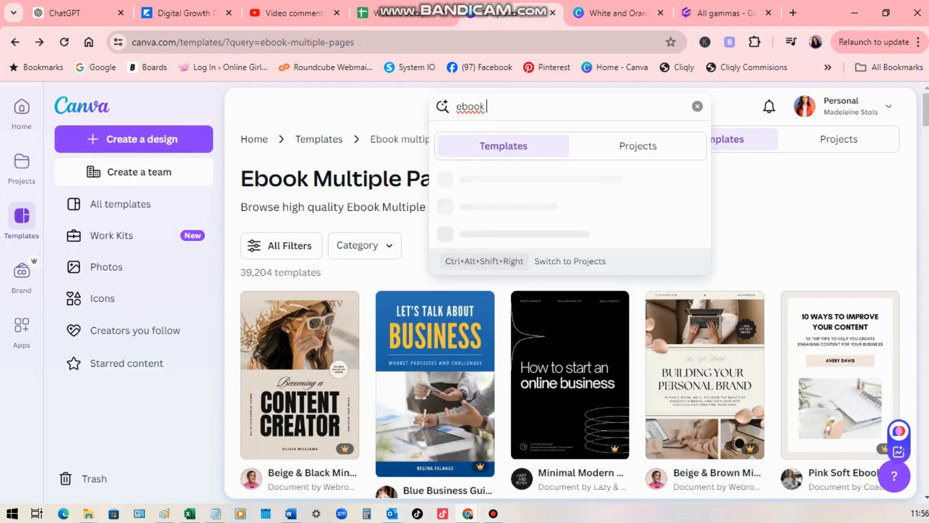
{"action": "key", "text": "Return"}
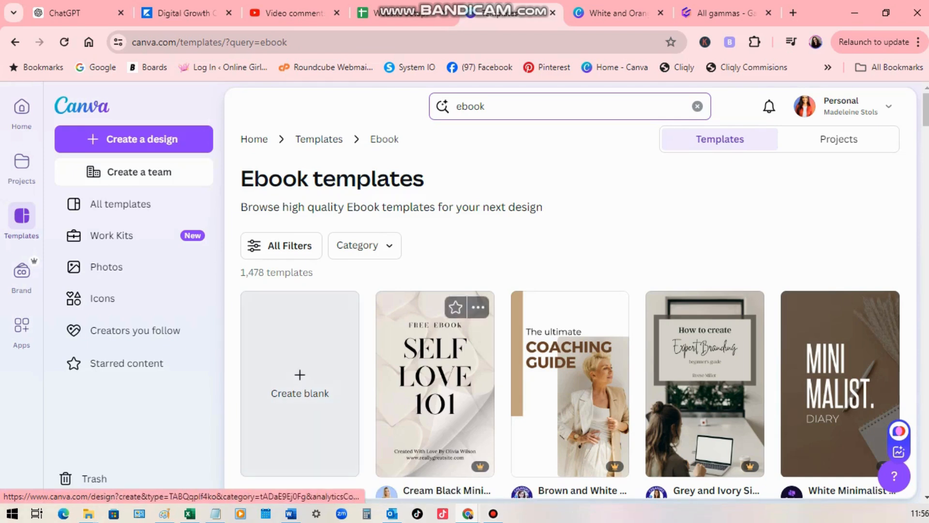
Step: Create a blank design from the ebook templates and browse the available text styles and font combinations
{"action": "left_click", "coordinate": [300, 382]}
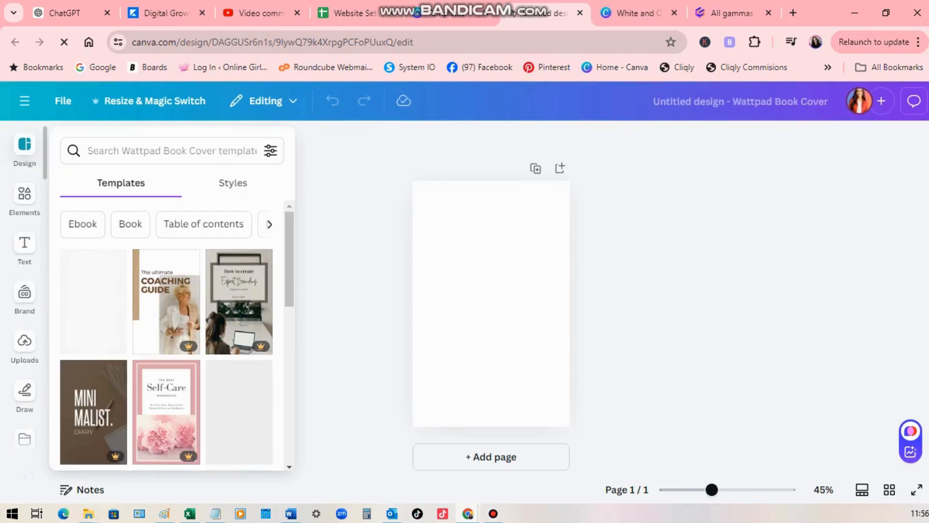
{"action": "left_click", "coordinate": [24, 247]}
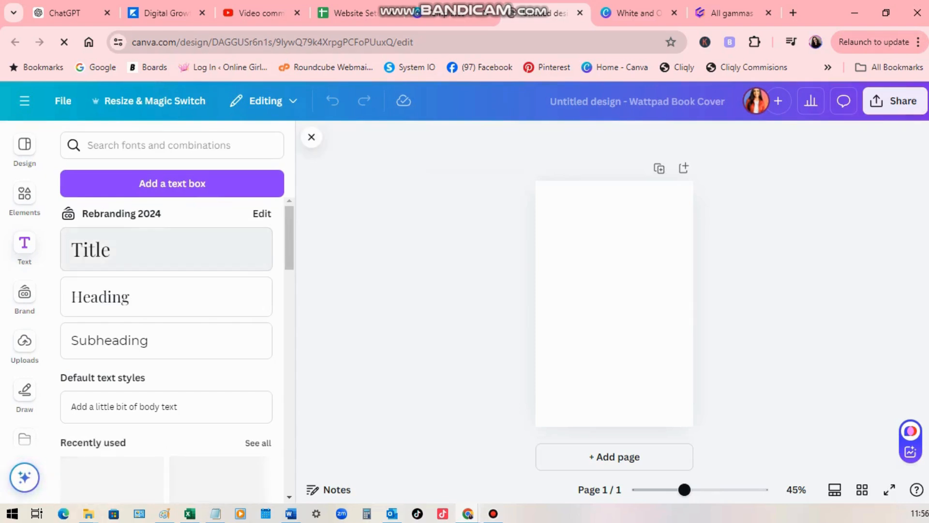
{"action": "scroll", "coordinate": [116, 339], "scroll_direction": "down", "scroll_amount": 5}
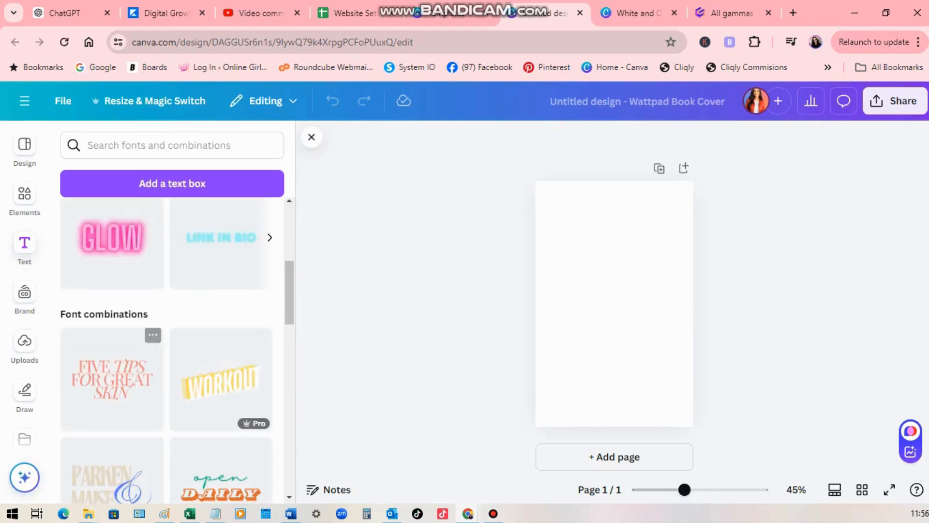
{"action": "scroll", "coordinate": [289, 300], "scroll_direction": "down", "scroll_amount": 3}
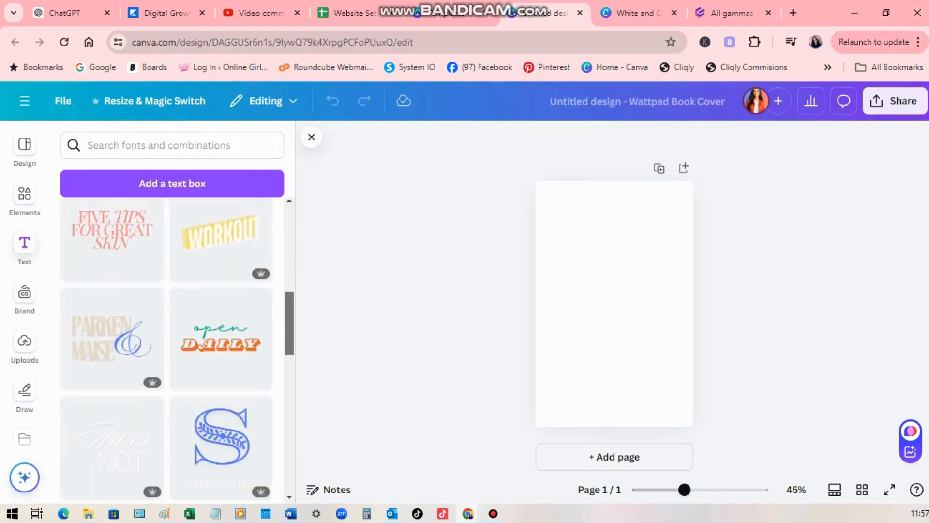
{"action": "scroll", "coordinate": [223, 387], "scroll_direction": "down", "scroll_amount": 1}
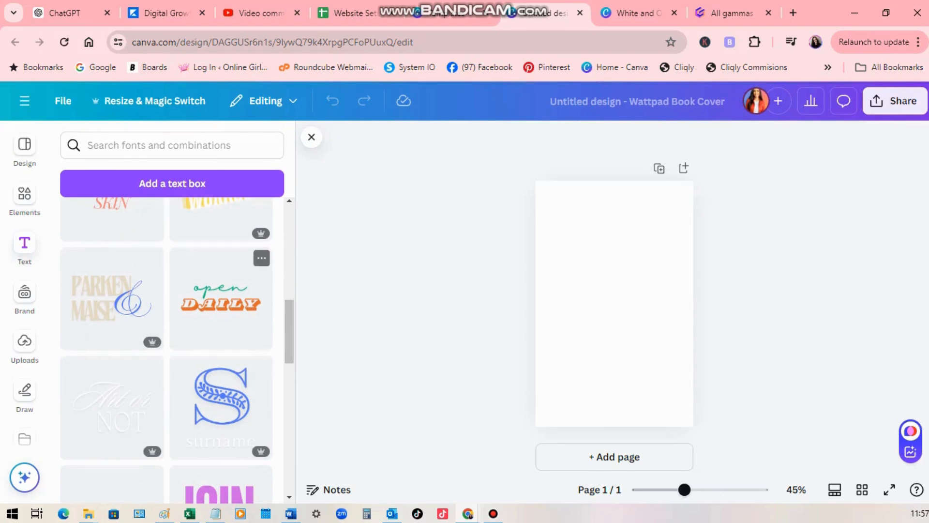
{"action": "scroll", "coordinate": [223, 388], "scroll_direction": "down", "scroll_amount": 5}
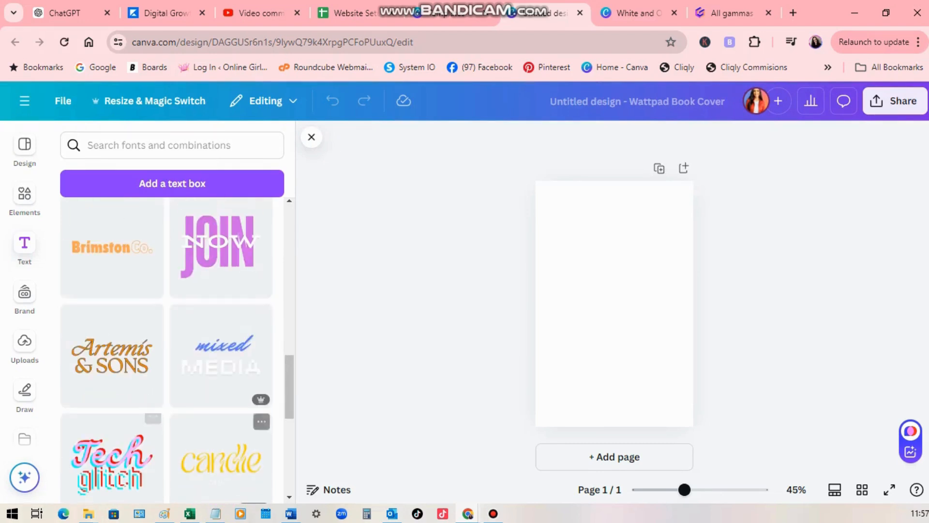
Step: Look through the remaining font combinations and browse the element categories from shapes and graphics down to frames, grids and mockups
{"action": "scroll", "coordinate": [223, 367], "scroll_direction": "down", "scroll_amount": 5}
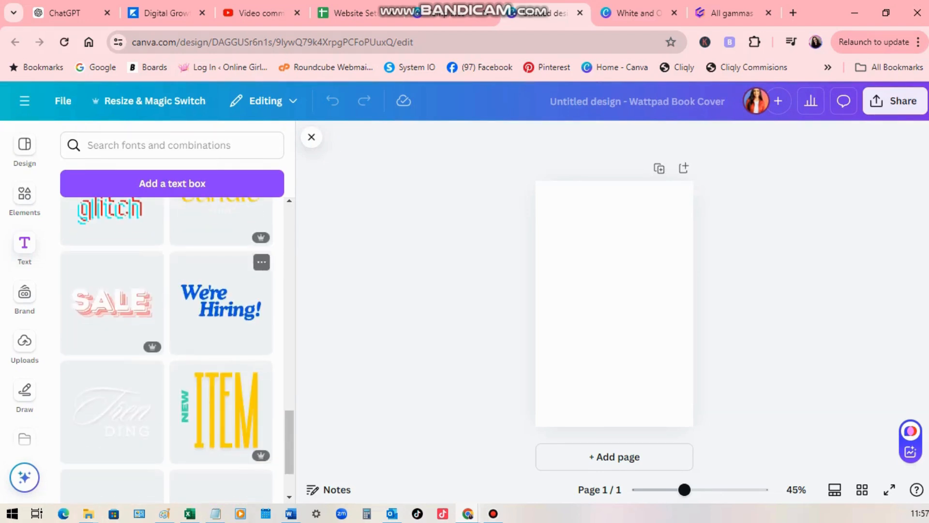
{"action": "scroll", "coordinate": [167, 339], "scroll_direction": "up", "scroll_amount": 15}
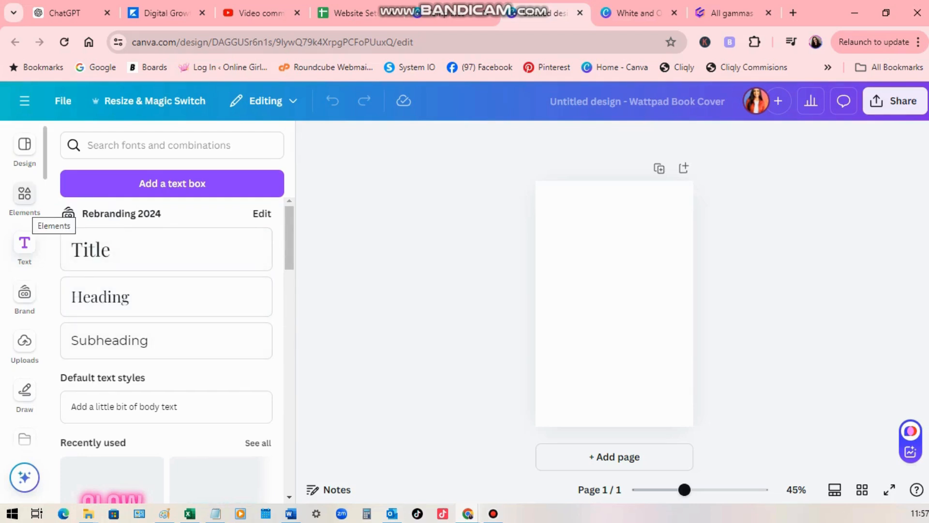
{"action": "left_click", "coordinate": [24, 194]}
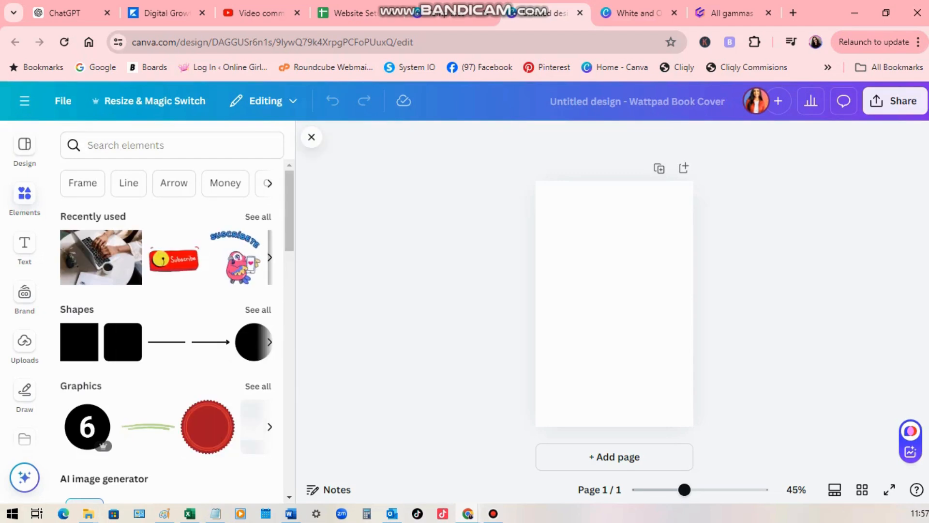
{"action": "scroll", "coordinate": [148, 402], "scroll_direction": "down", "scroll_amount": 6}
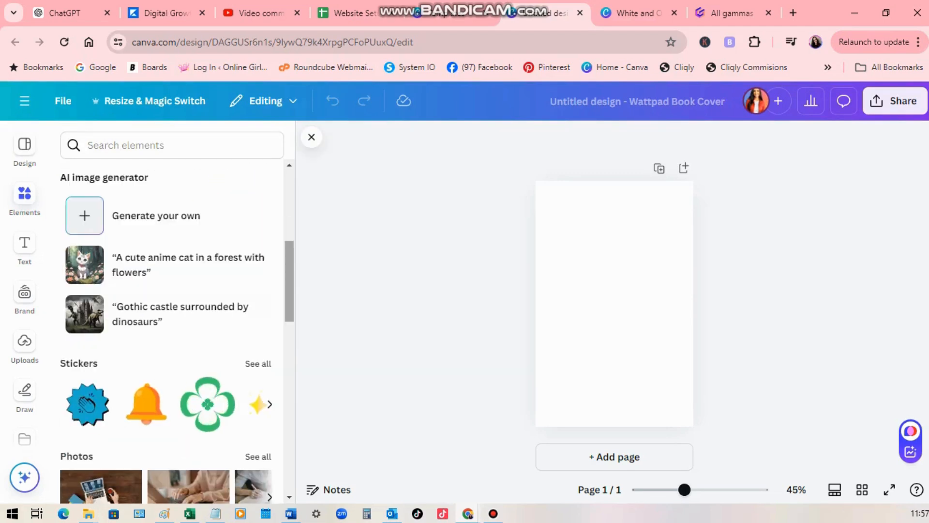
{"action": "scroll", "coordinate": [148, 402], "scroll_direction": "down", "scroll_amount": 7}
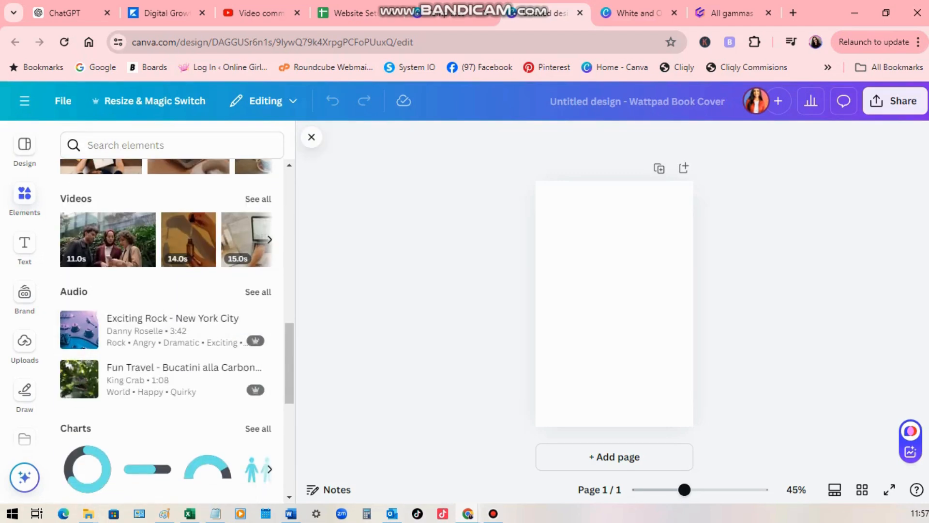
{"action": "scroll", "coordinate": [148, 377], "scroll_direction": "down", "scroll_amount": 6}
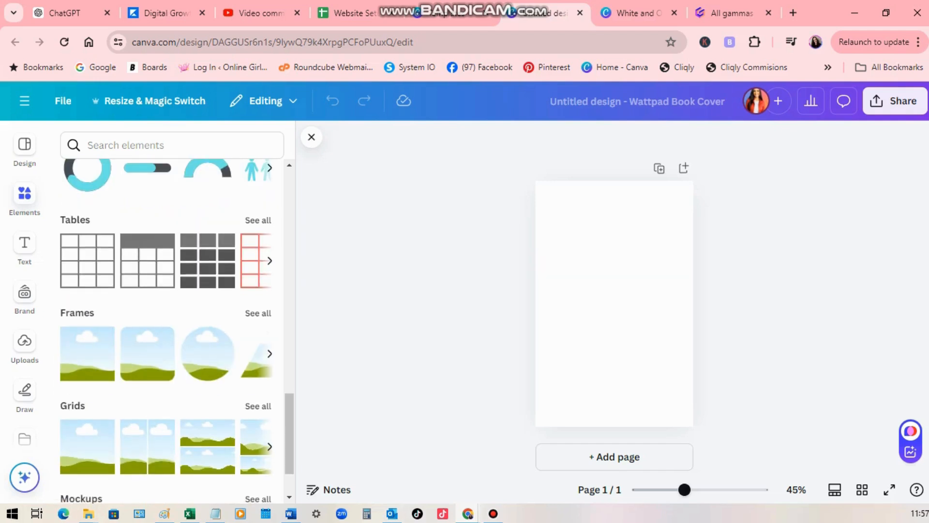
{"action": "scroll", "coordinate": [164, 378], "scroll_direction": "down", "scroll_amount": 2}
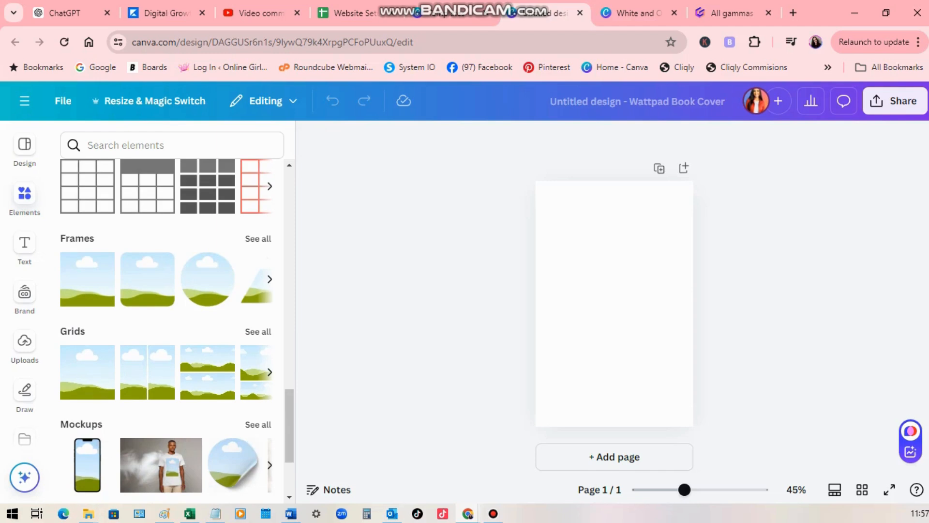
Step: Check the uploaded images and browse the available background colours, landscapes and patterns for the blank page
{"action": "left_click", "coordinate": [25, 341]}
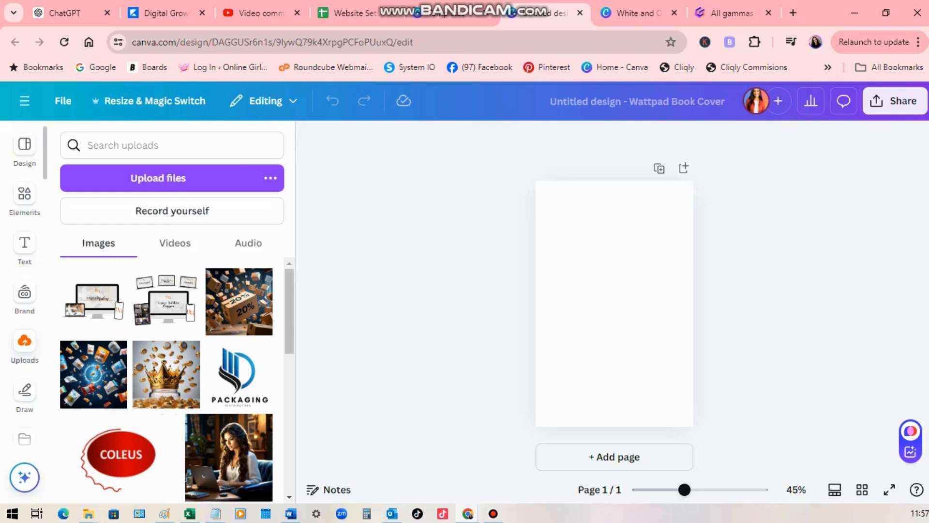
{"action": "scroll", "coordinate": [24, 290], "scroll_direction": "down", "scroll_amount": 5}
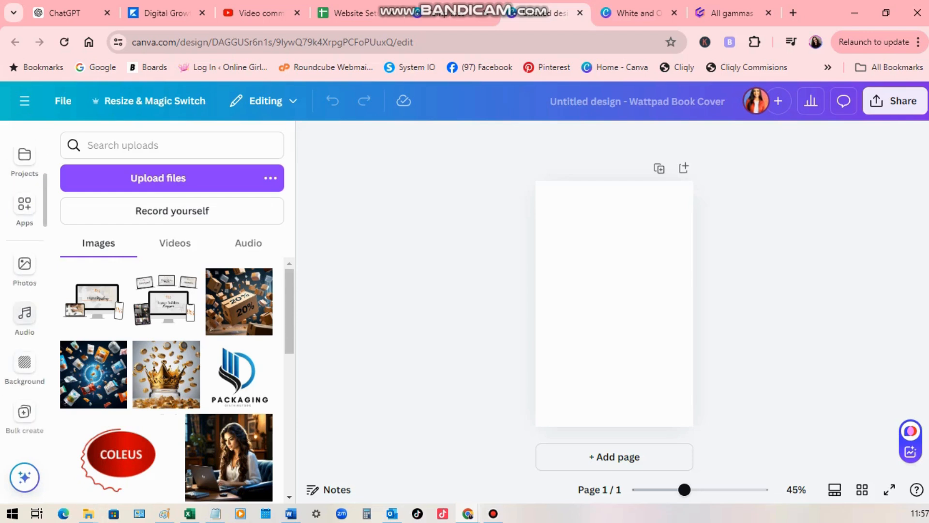
{"action": "scroll", "coordinate": [24, 315], "scroll_direction": "down", "scroll_amount": 5}
{"action": "scroll", "coordinate": [24, 290], "scroll_direction": "up", "scroll_amount": 5}
{"action": "left_click", "coordinate": [24, 367]}
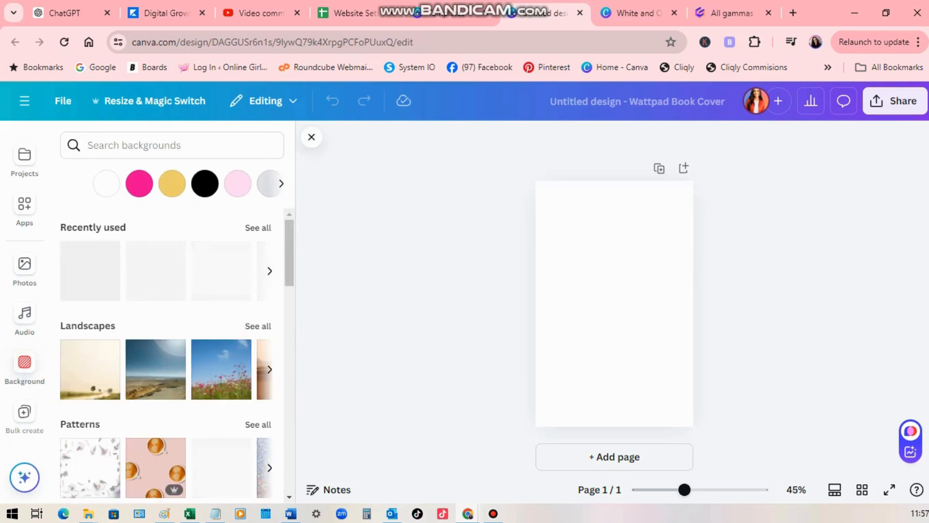
{"action": "scroll", "coordinate": [25, 291], "scroll_direction": "up", "scroll_amount": 5}
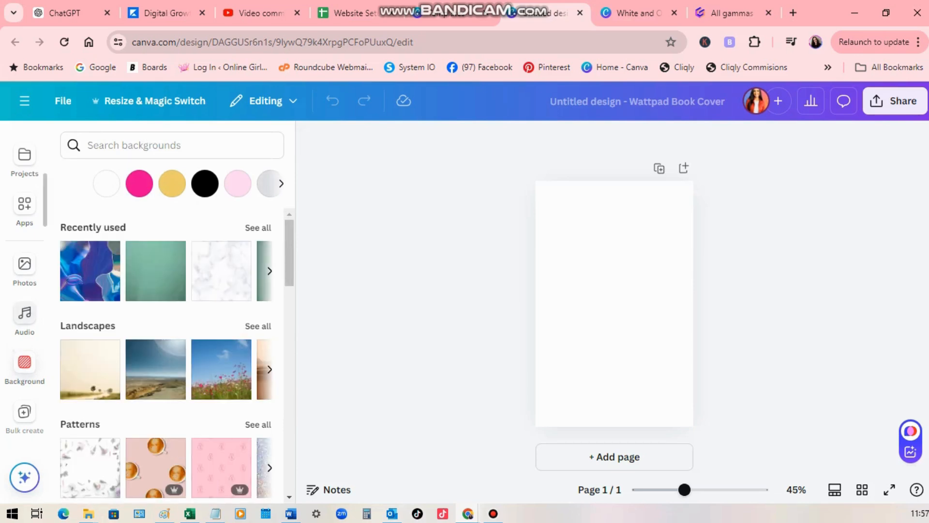